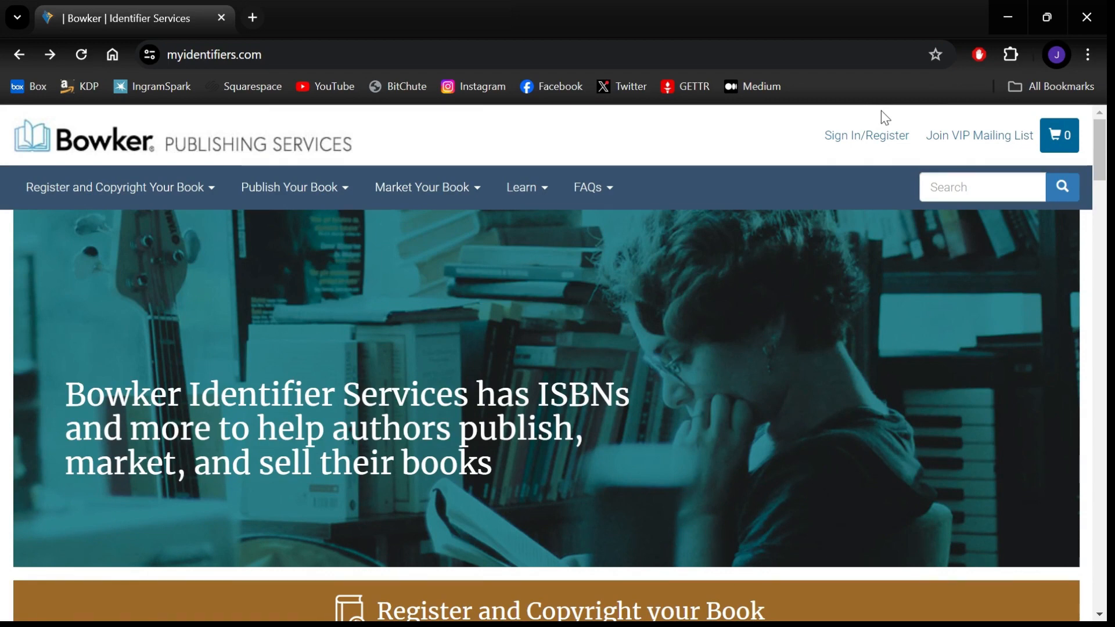
Sign in to the Bowker account and open its My Identifiers page.
click(837, 149)
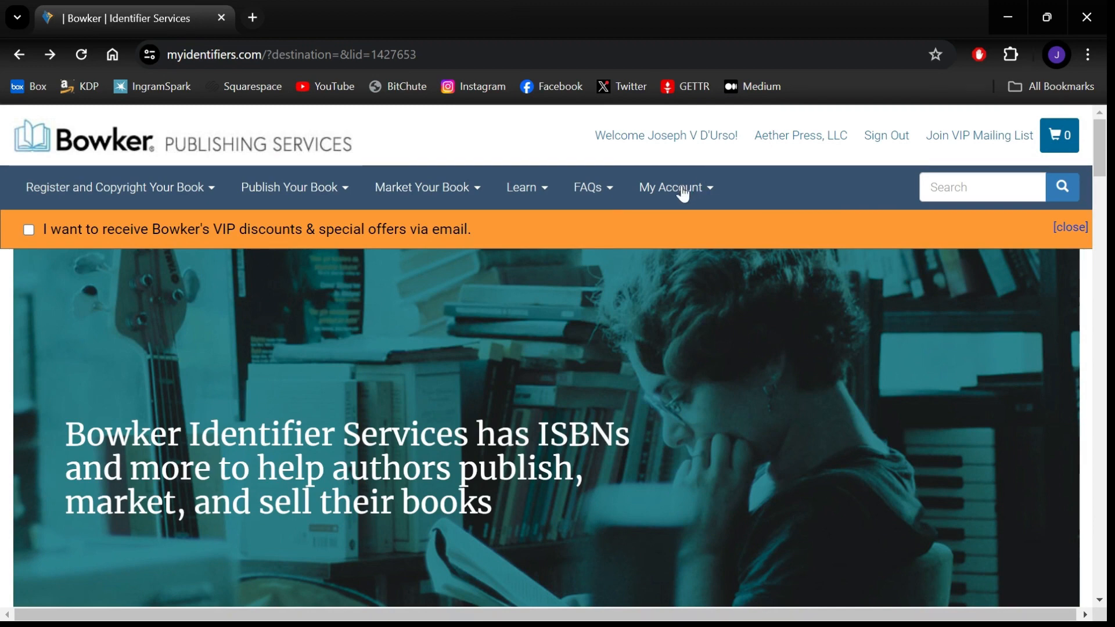
click(683, 189)
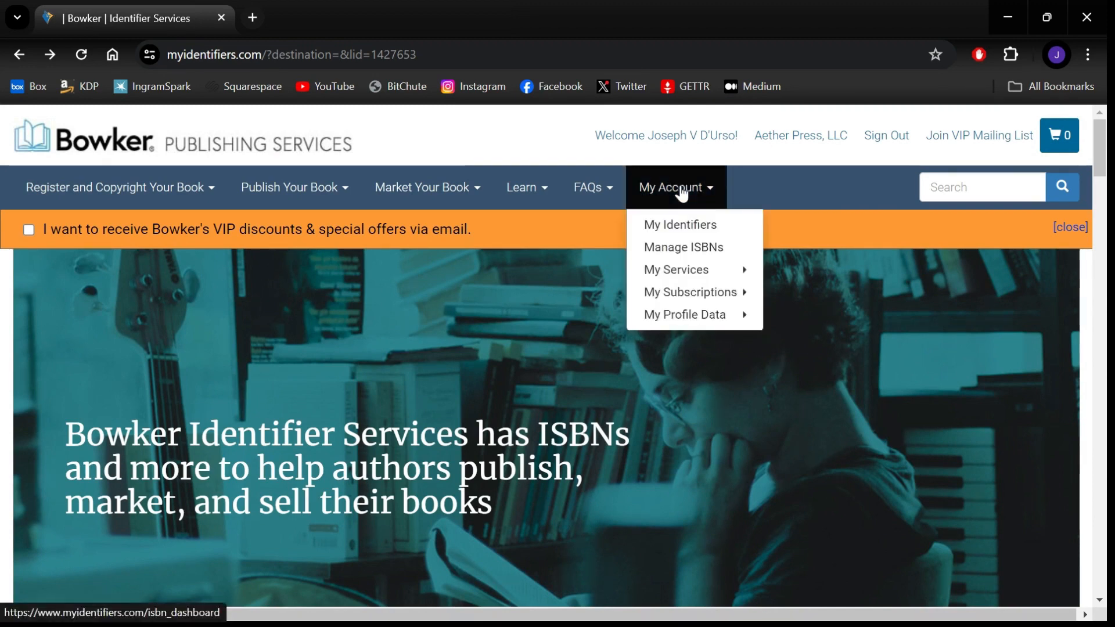
click(660, 227)
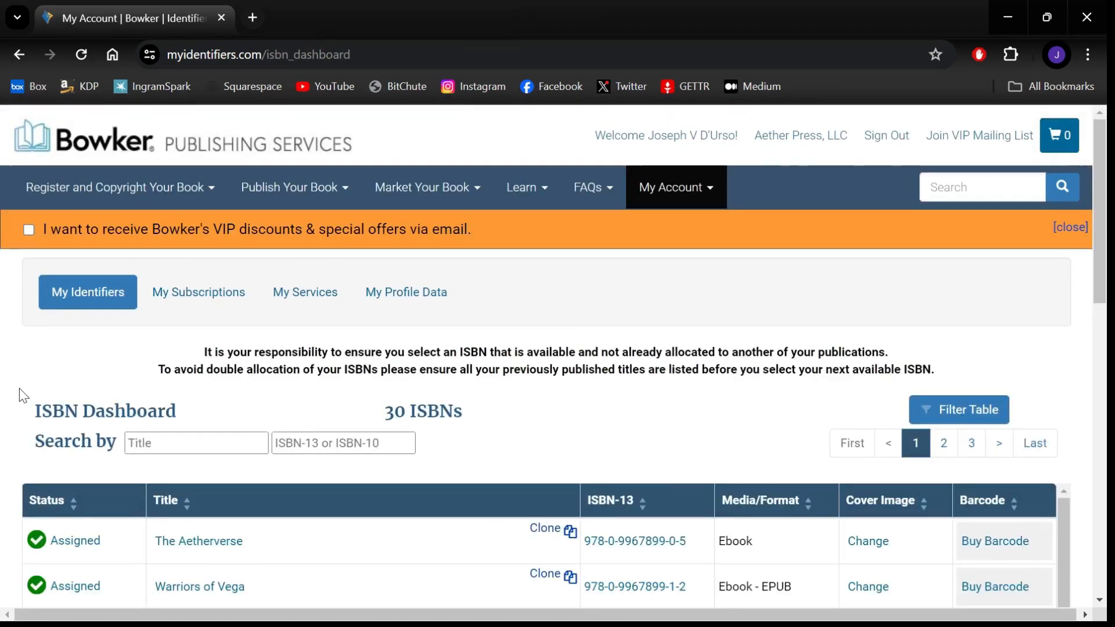
Review the titles, formats and assignment status on the first and second pages of the ISBN dashboard.
scroll(65, 395, down, 10)
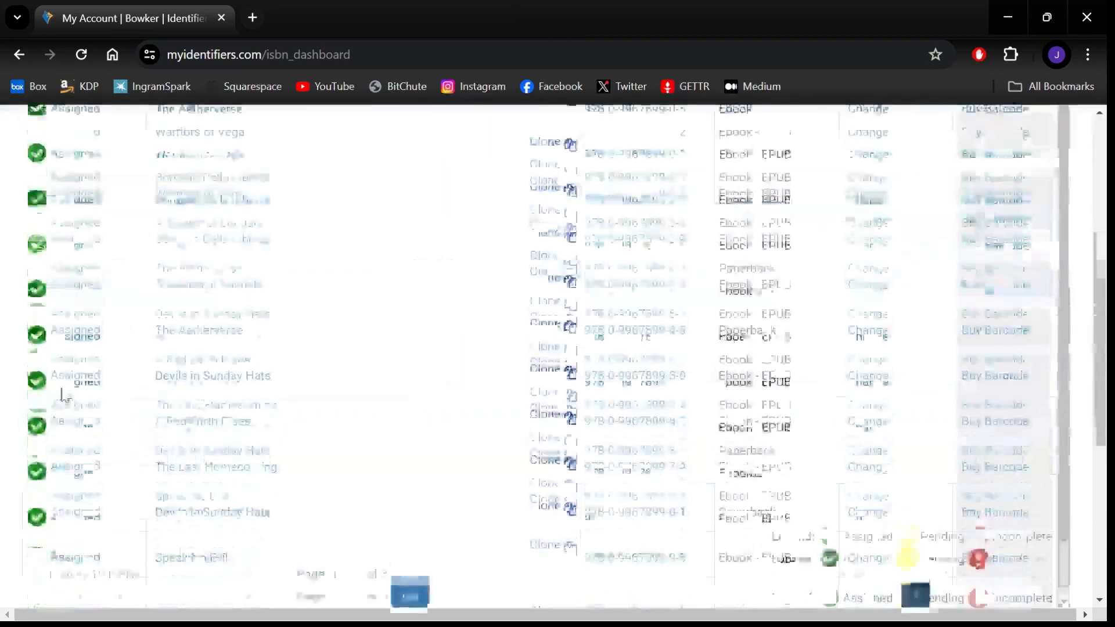
scroll(65, 397, up, 4)
scroll(65, 396, up, 6)
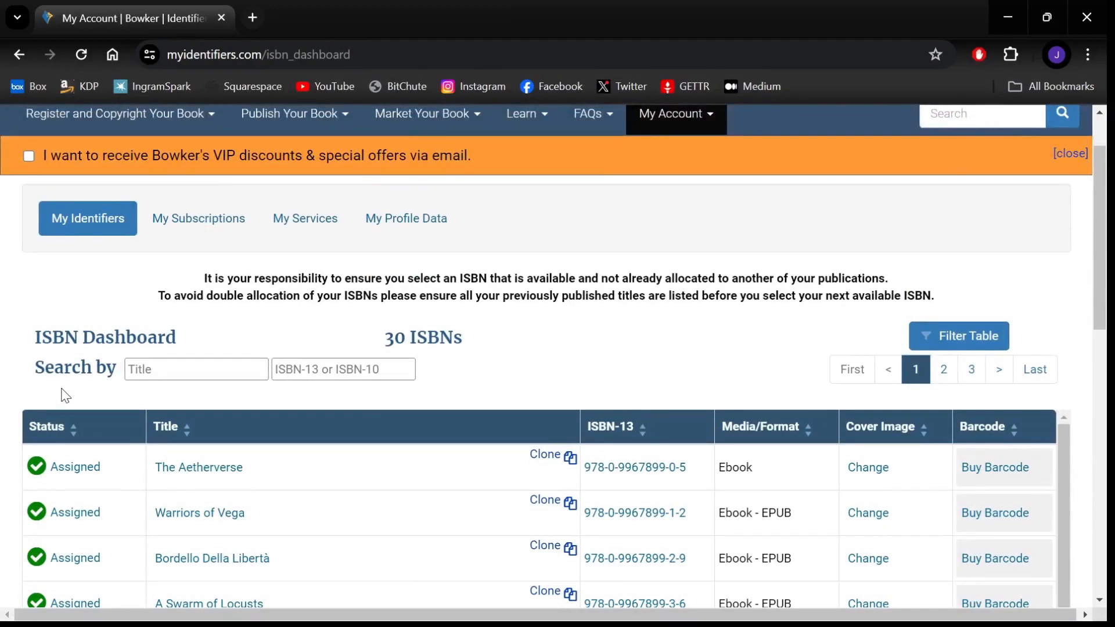
scroll(65, 395, down, 5)
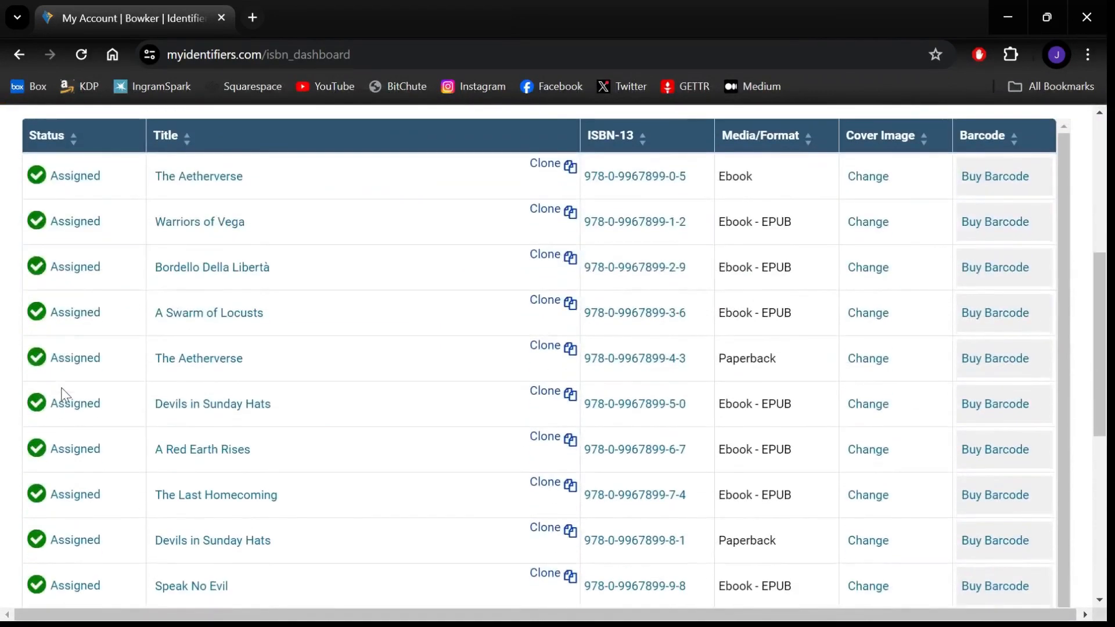
scroll(63, 395, down, 3)
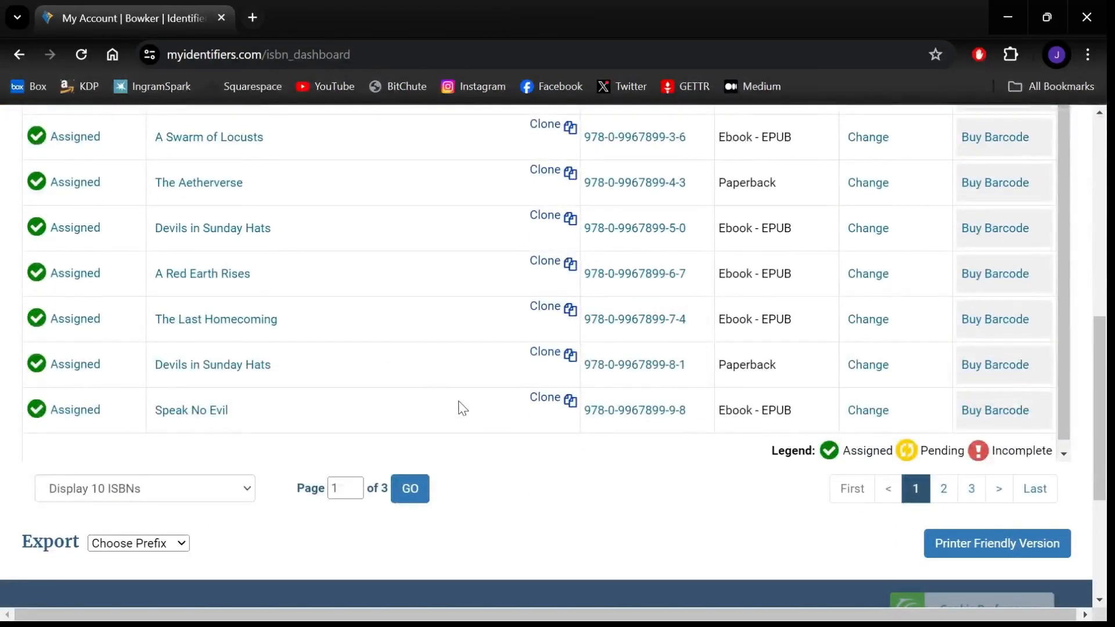
click(944, 491)
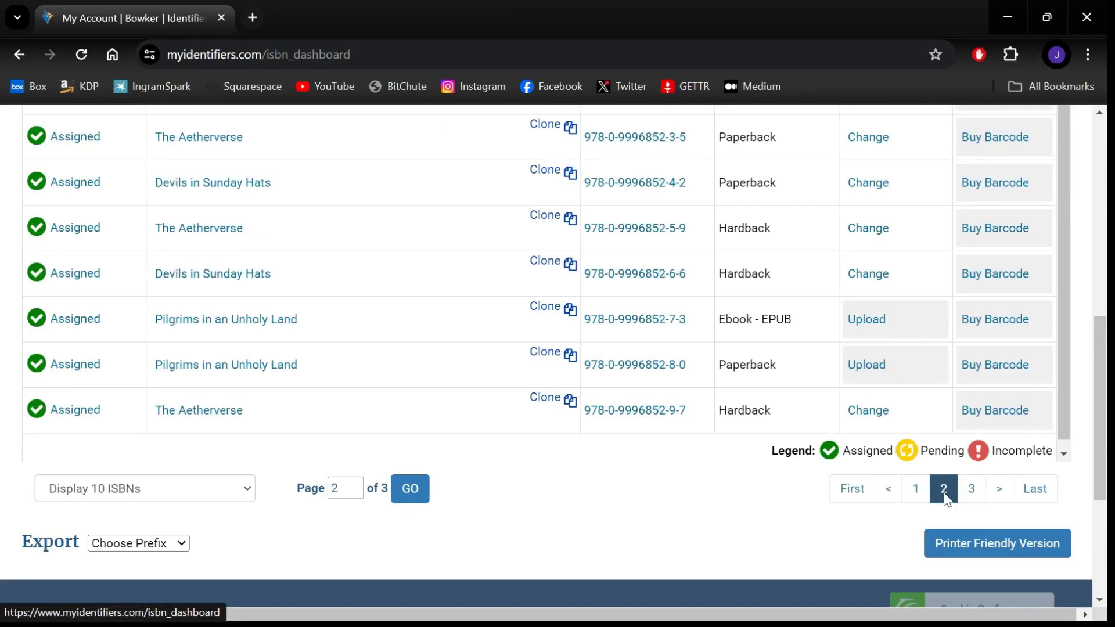
scroll(428, 403, up, 2)
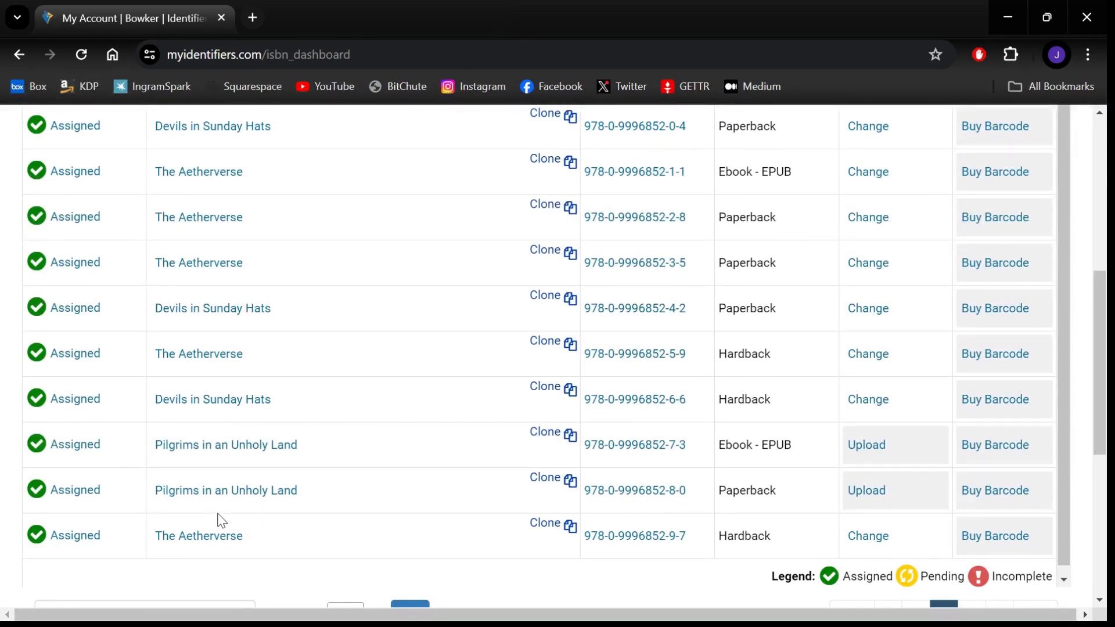
scroll(313, 444, down, 1)
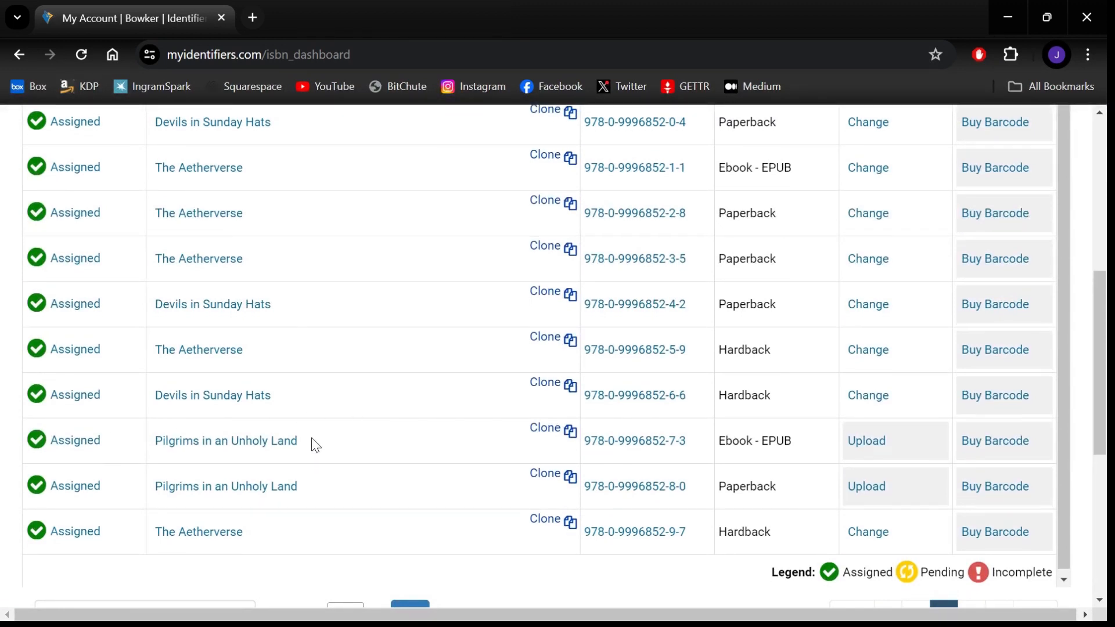
scroll(848, 526, down, 3)
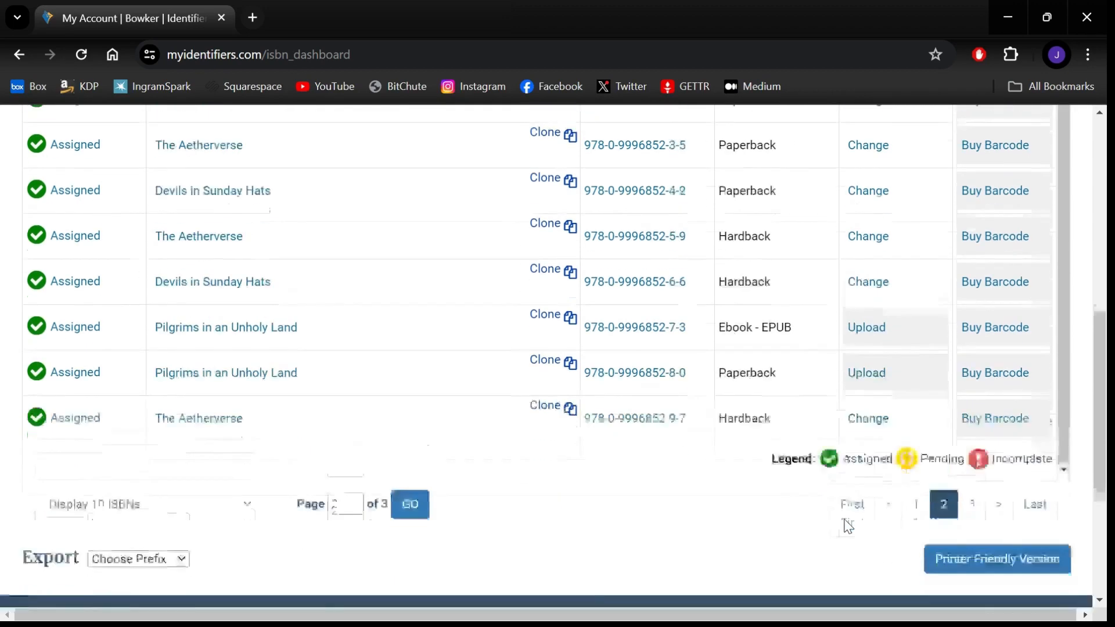
click(980, 443)
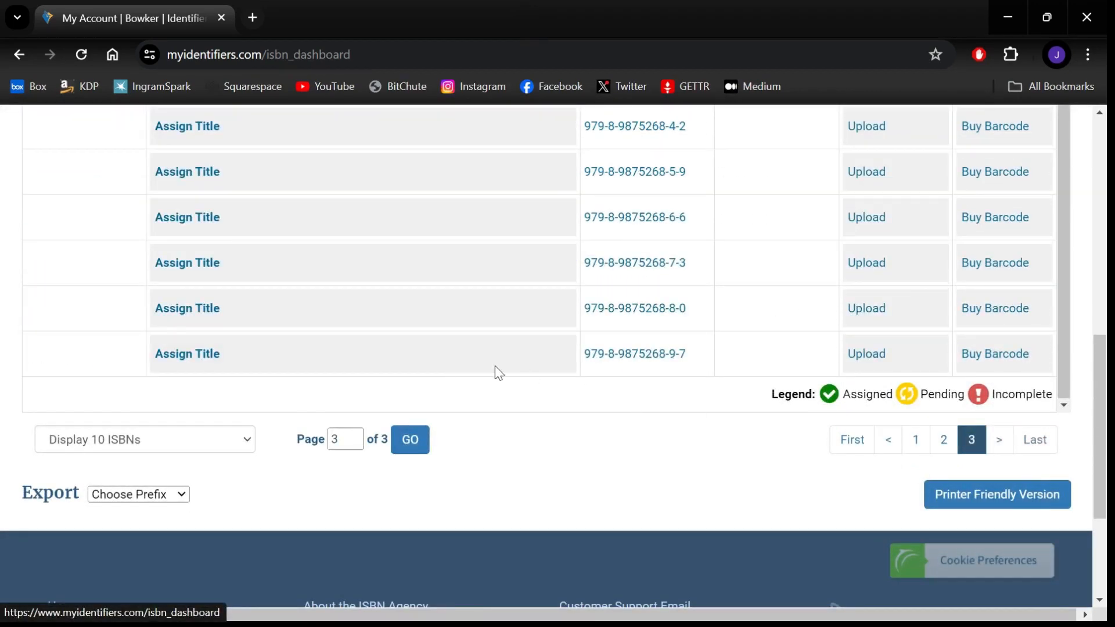
scroll(62, 227, up, 5)
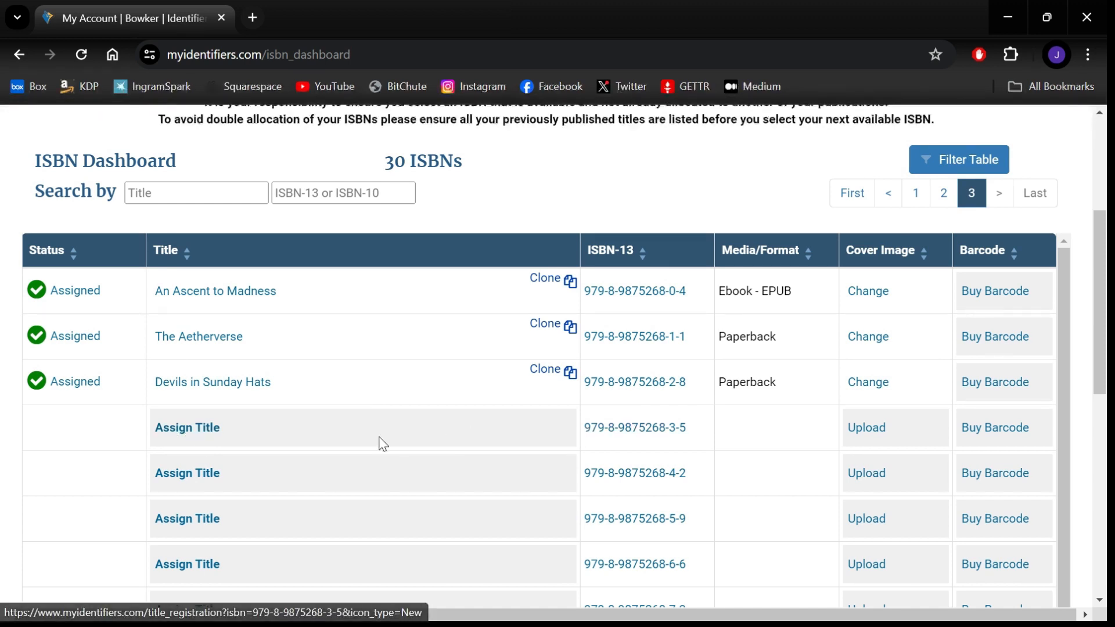
click(192, 430)
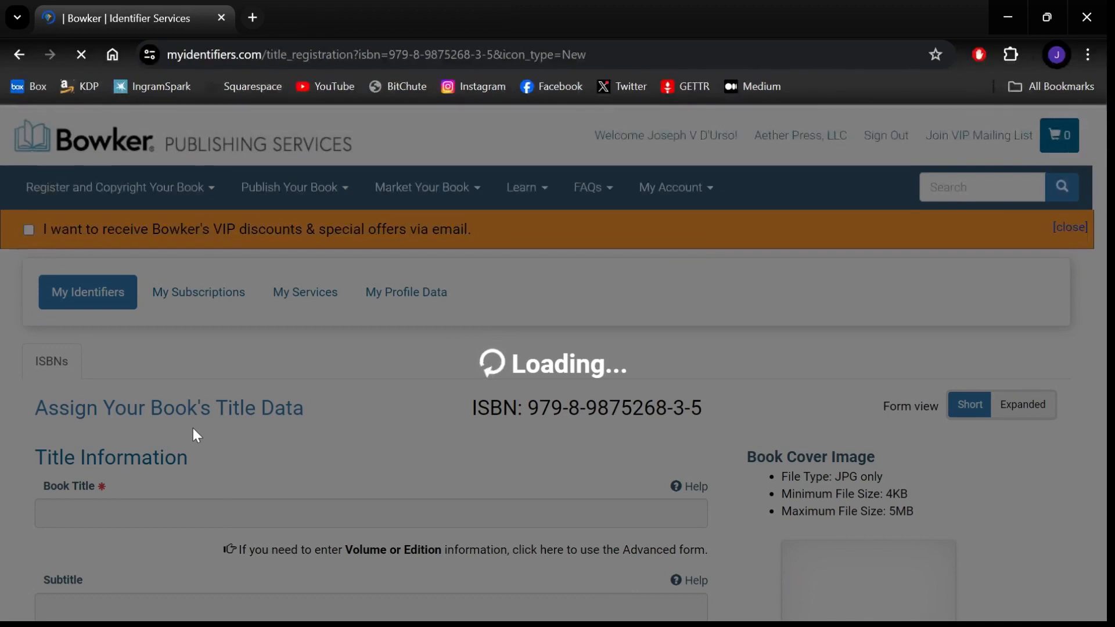
Switch the title data form from the Short to the Expanded form view.
scroll(198, 436, down, 3)
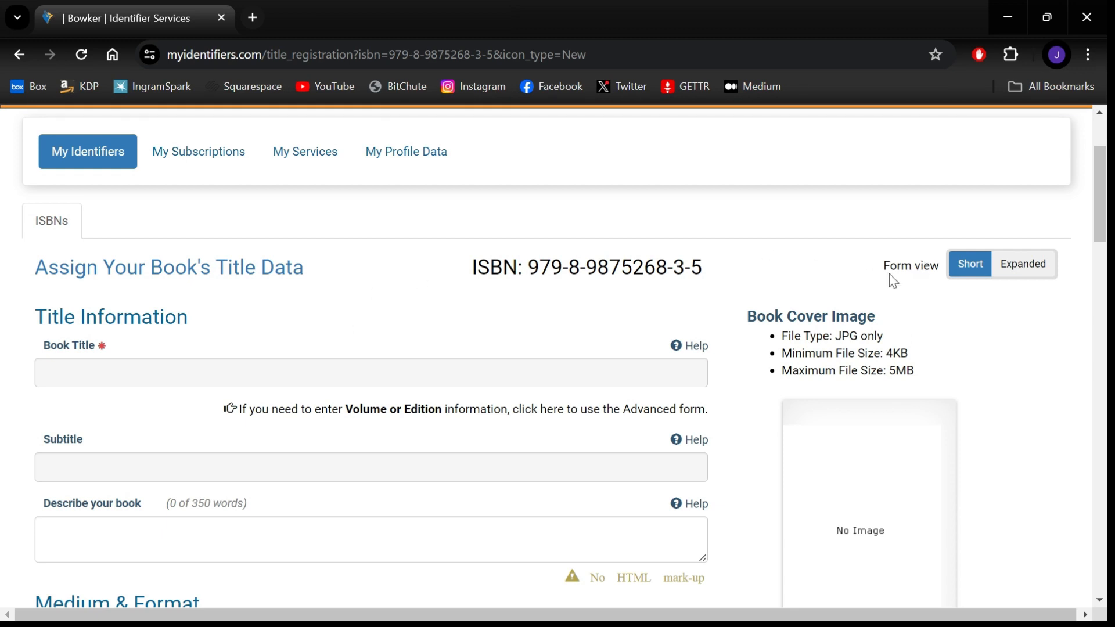
click(981, 273)
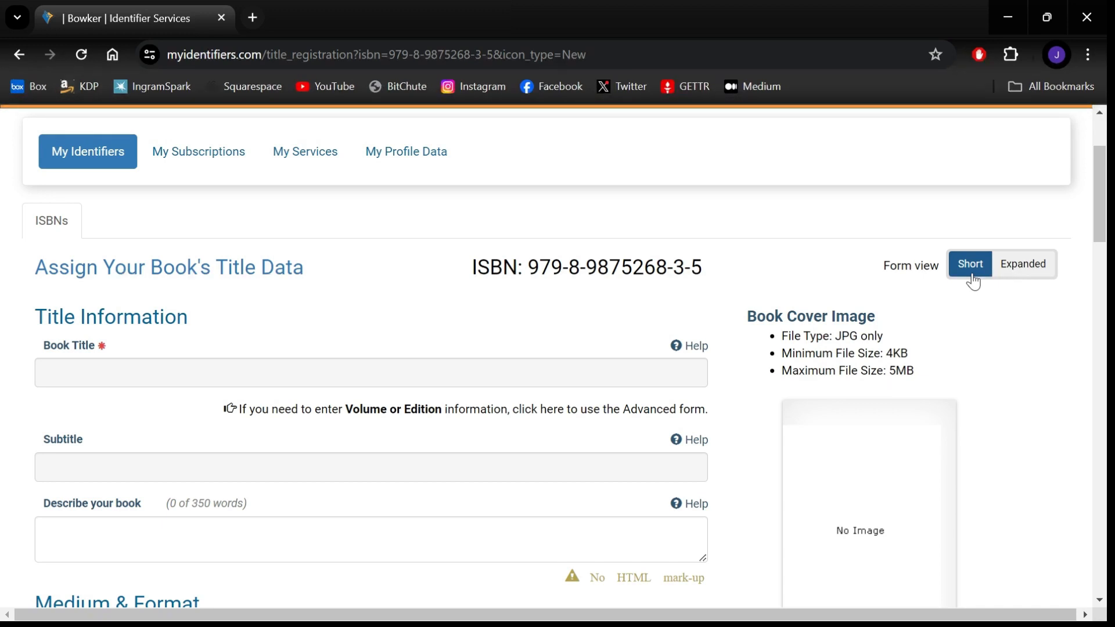
click(1037, 274)
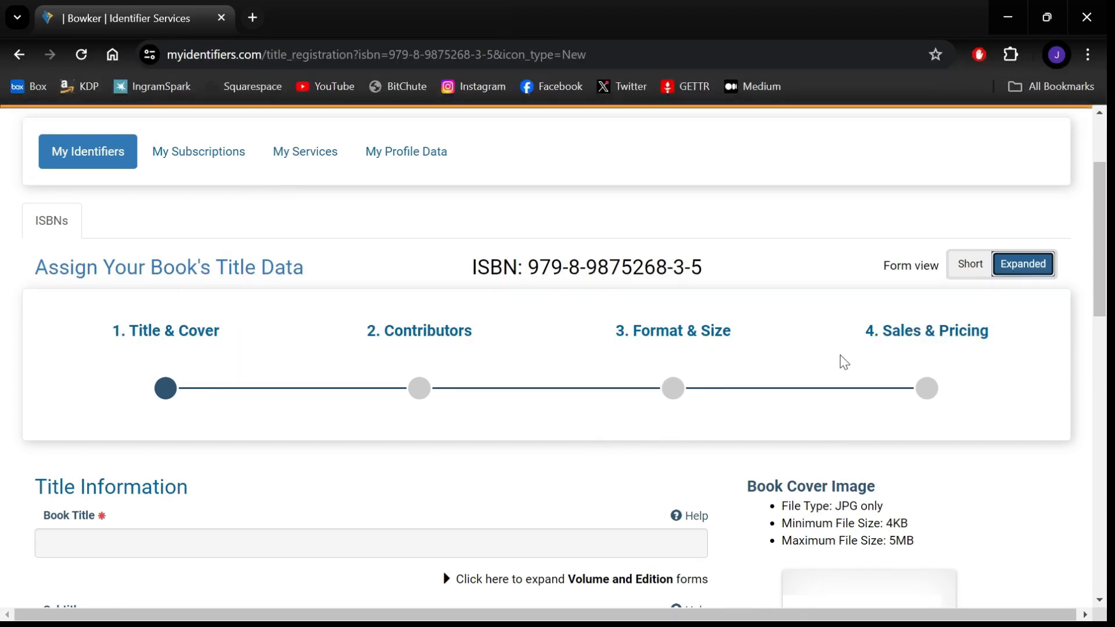
Set the Original Publication Date to 2024 in the Title & Cover section.
scroll(831, 366, down, 1)
scroll(835, 366, down, 1)
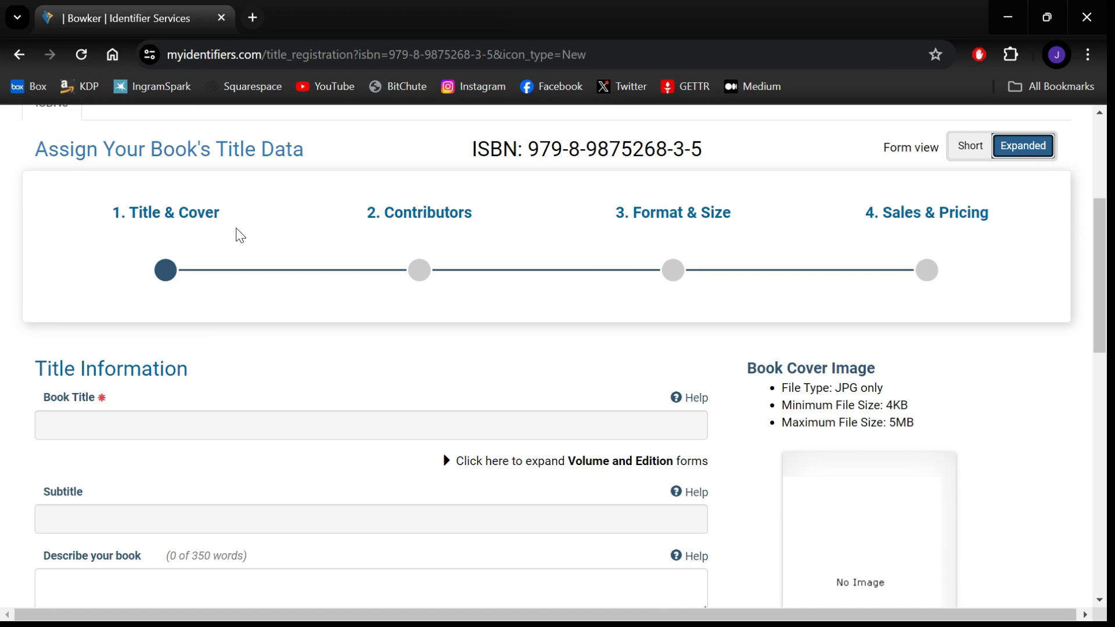
scroll(233, 378, down, 3)
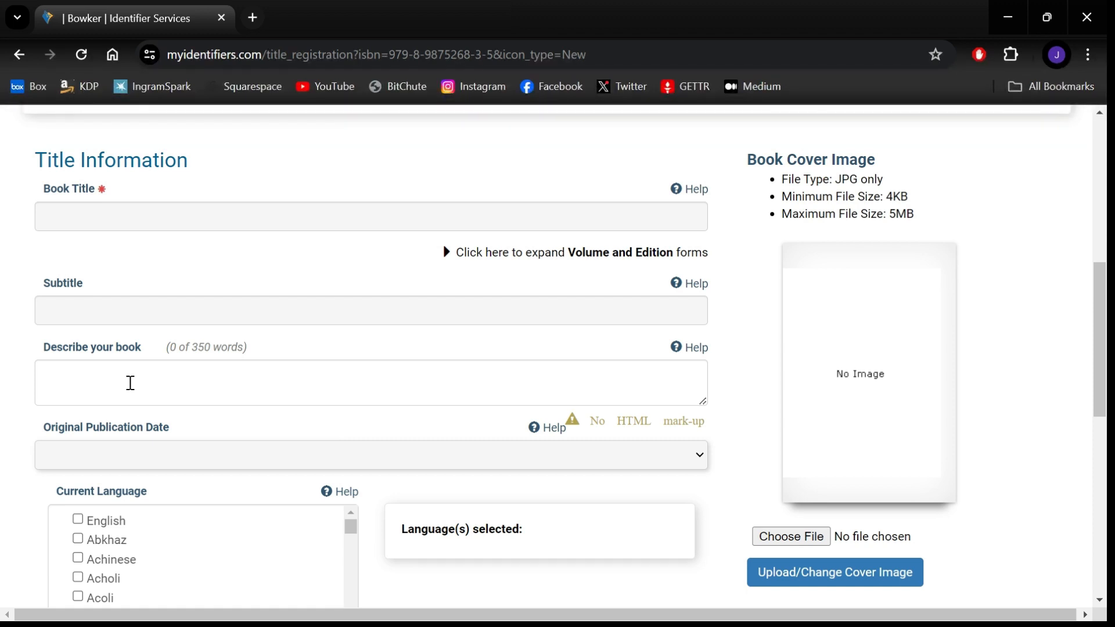
scroll(130, 383, down, 2)
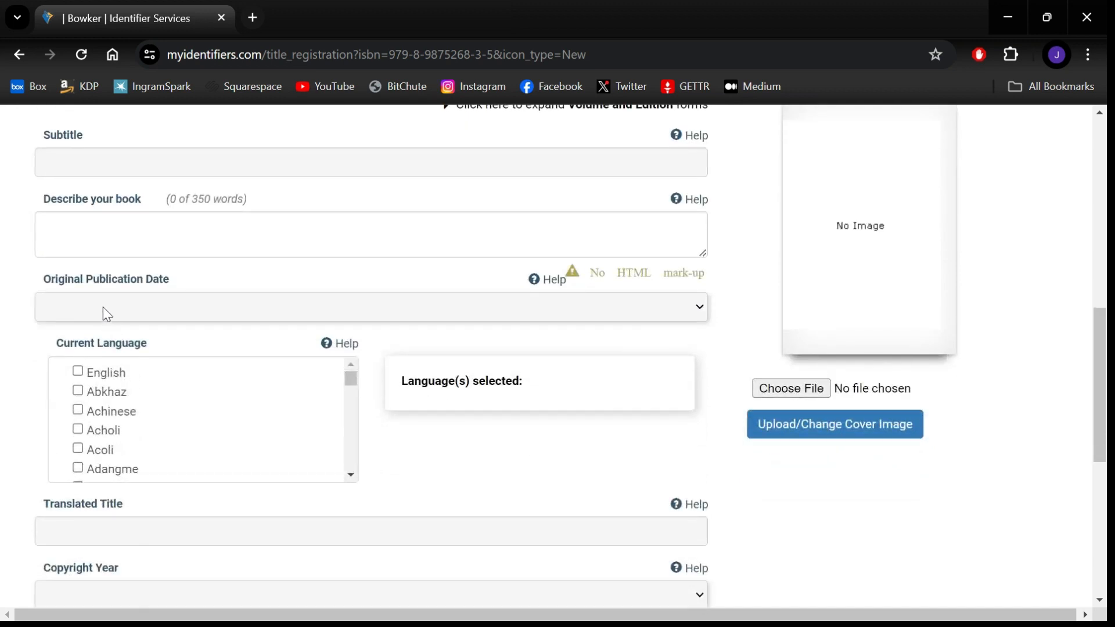
click(609, 315)
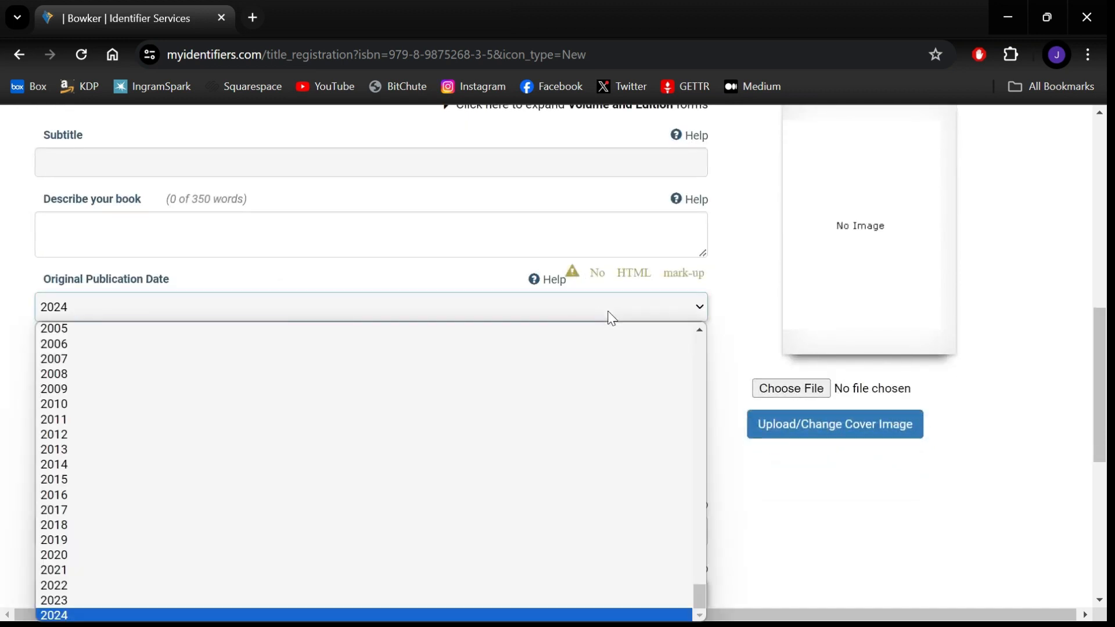
click(609, 313)
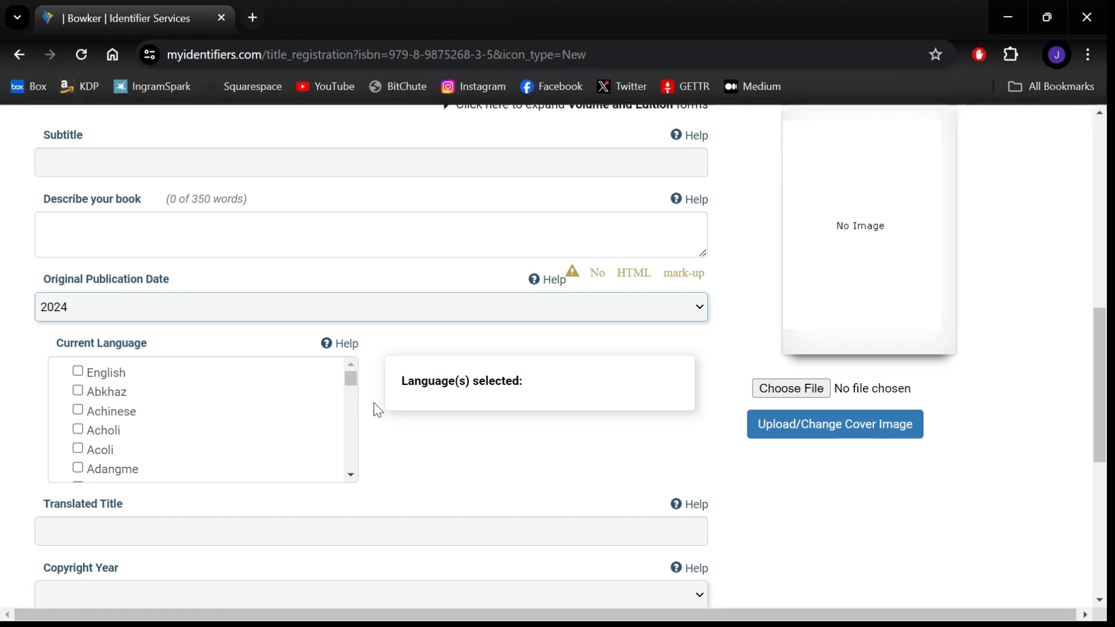
scroll(374, 408, down, 3)
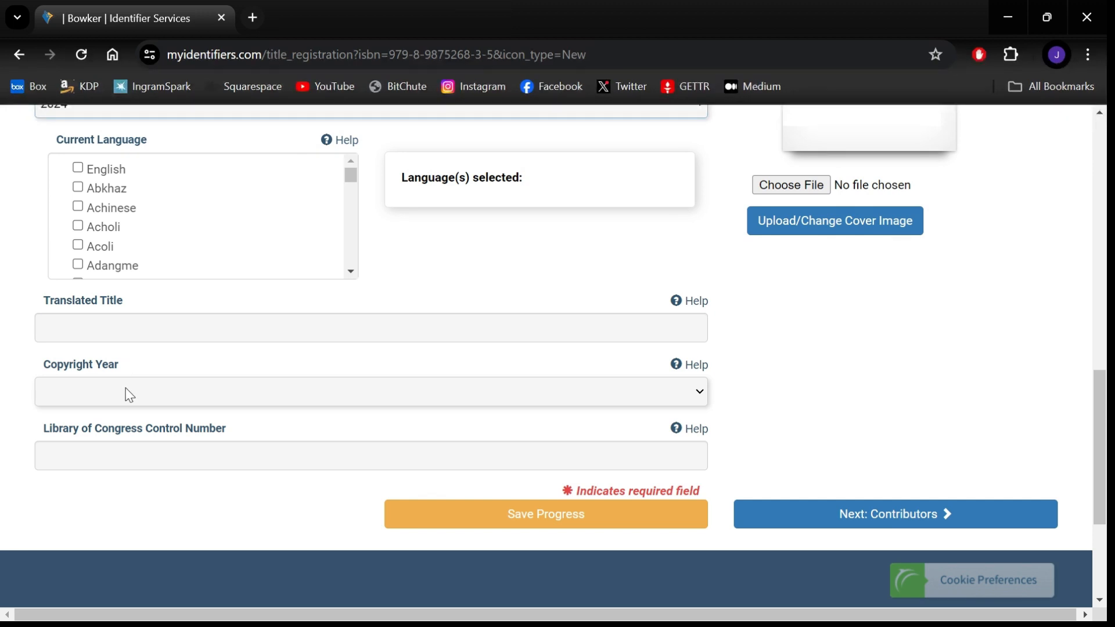
click(161, 399)
click(161, 400)
click(161, 400)
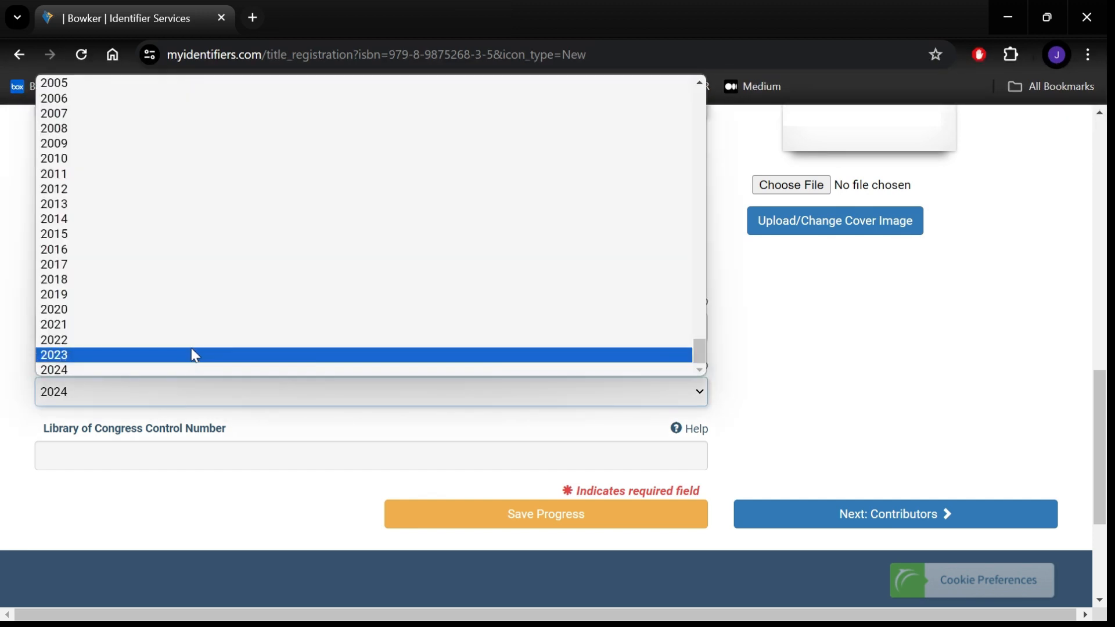
scroll(198, 334, up, 20)
scroll(198, 332, up, 20)
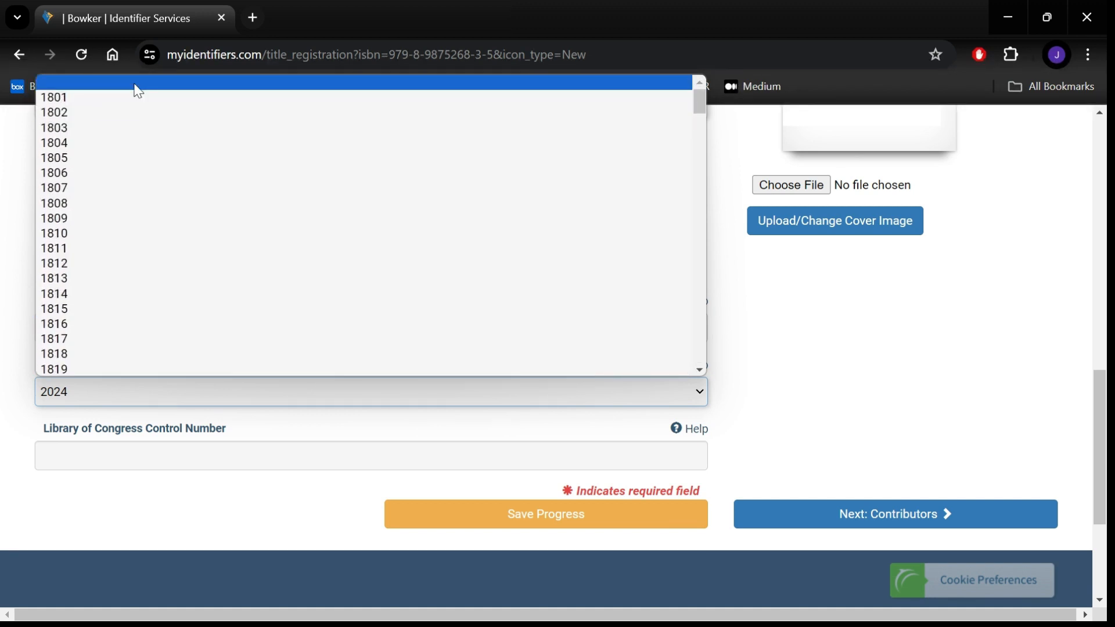
click(137, 85)
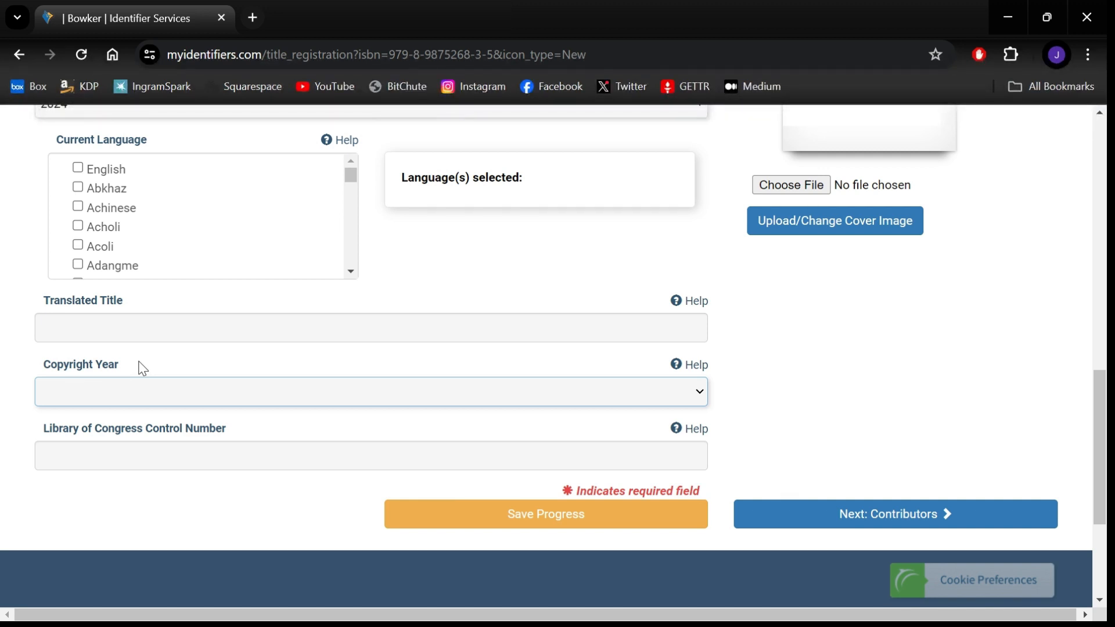
click(149, 384)
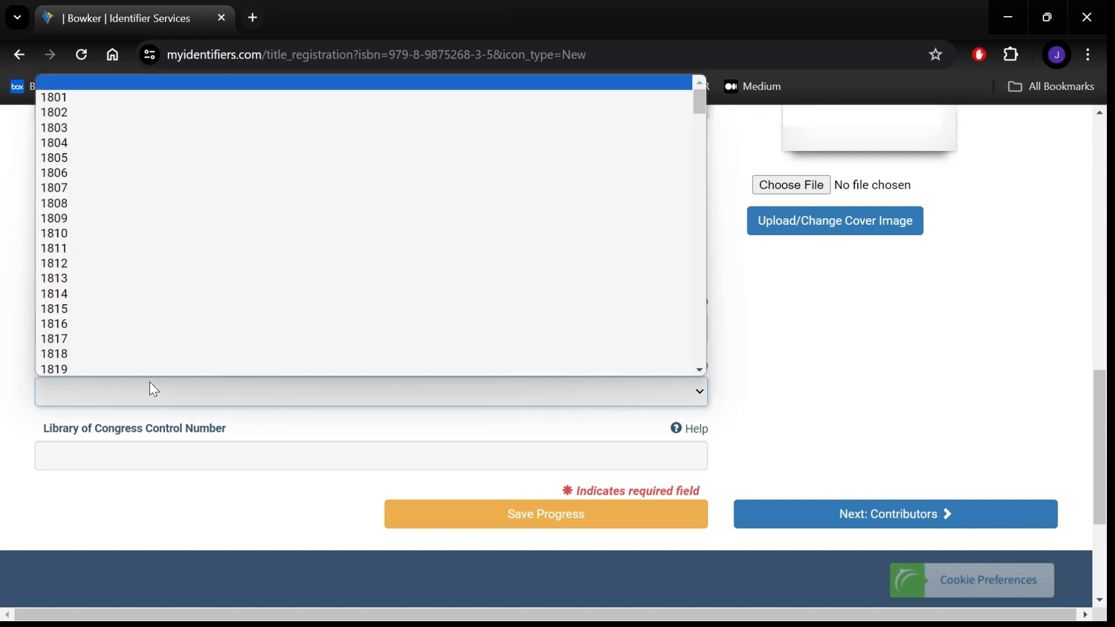
click(153, 389)
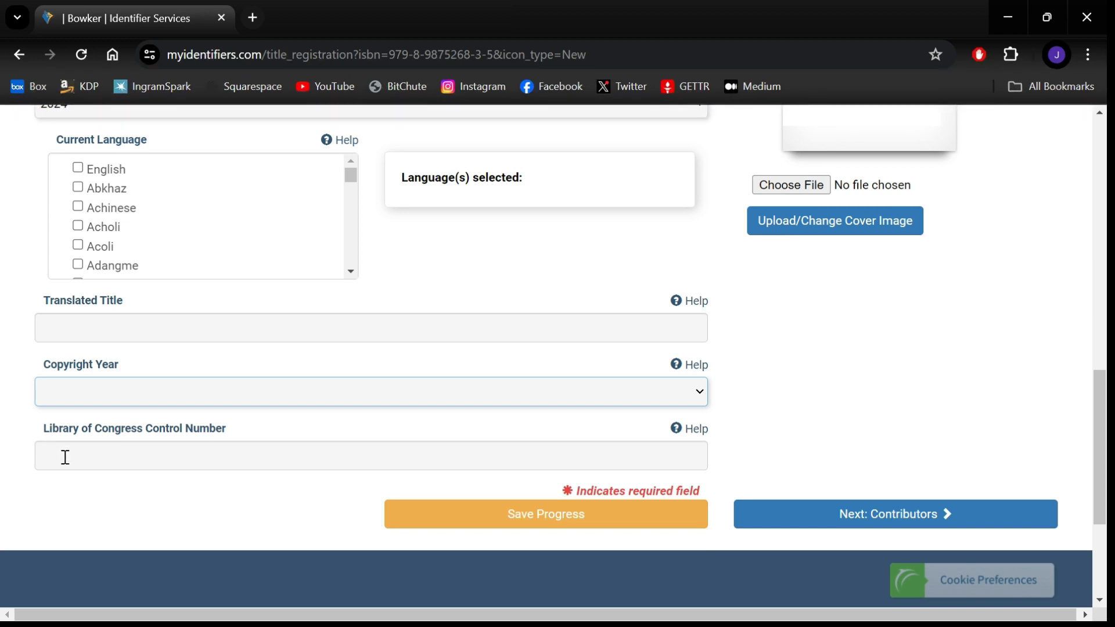
Continue to the Contributors section and look through the name, biography and function fields of Contributor 1.
click(888, 521)
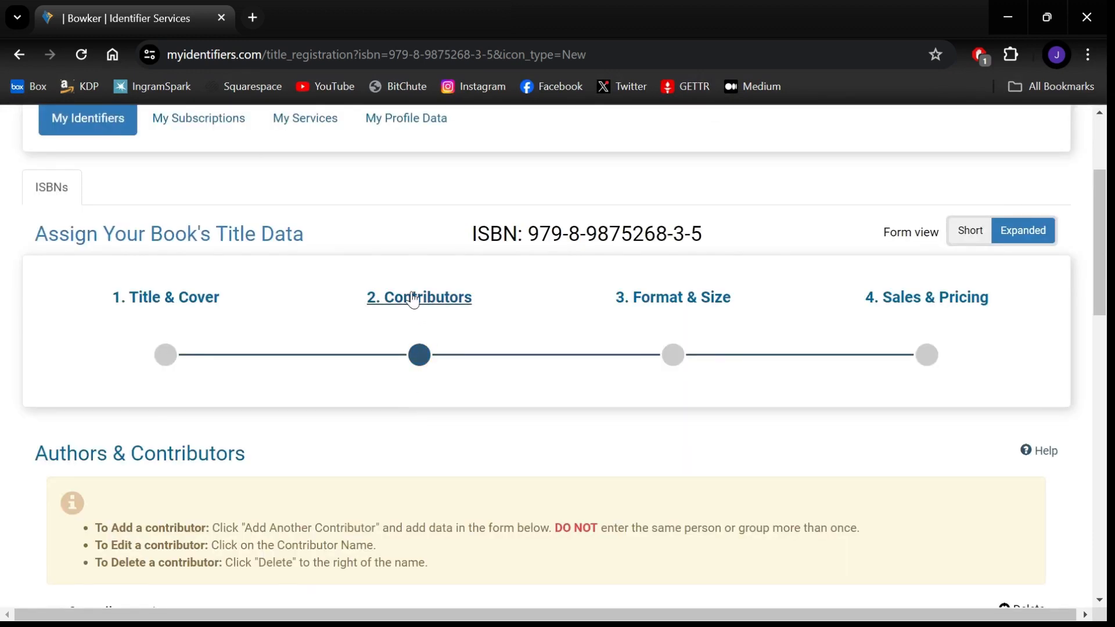
scroll(296, 455, down, 5)
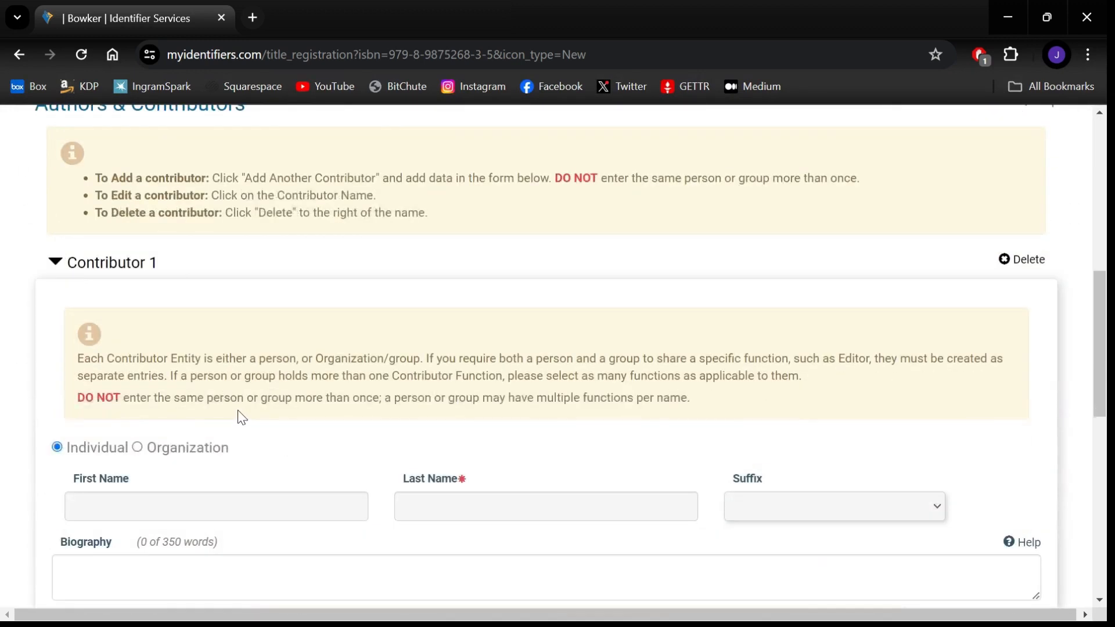
scroll(240, 417, down, 2)
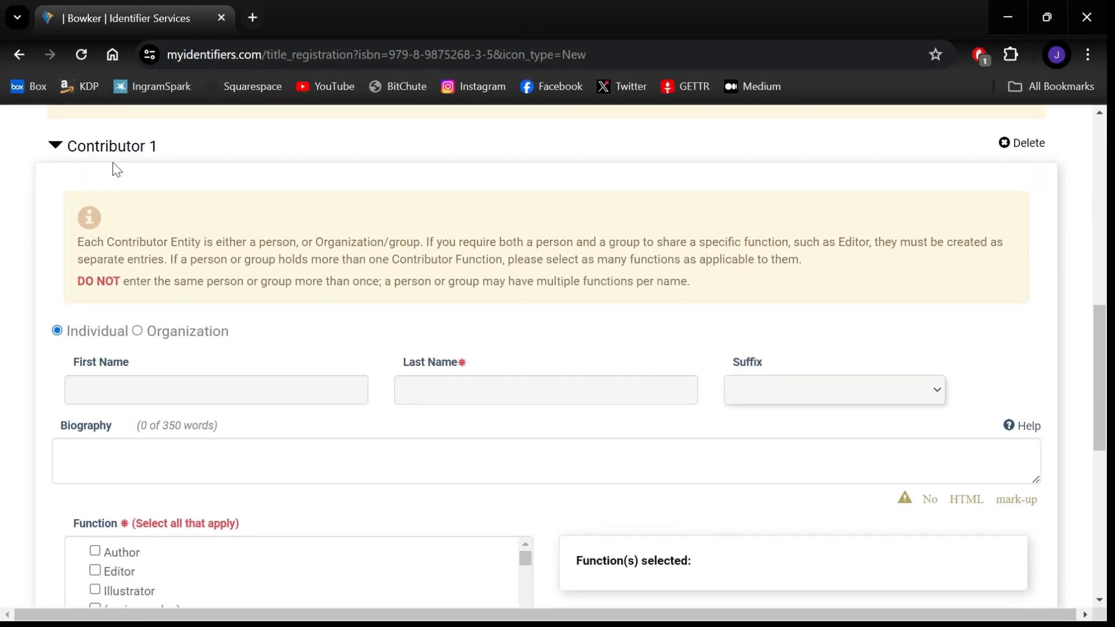
scroll(185, 318, down, 2)
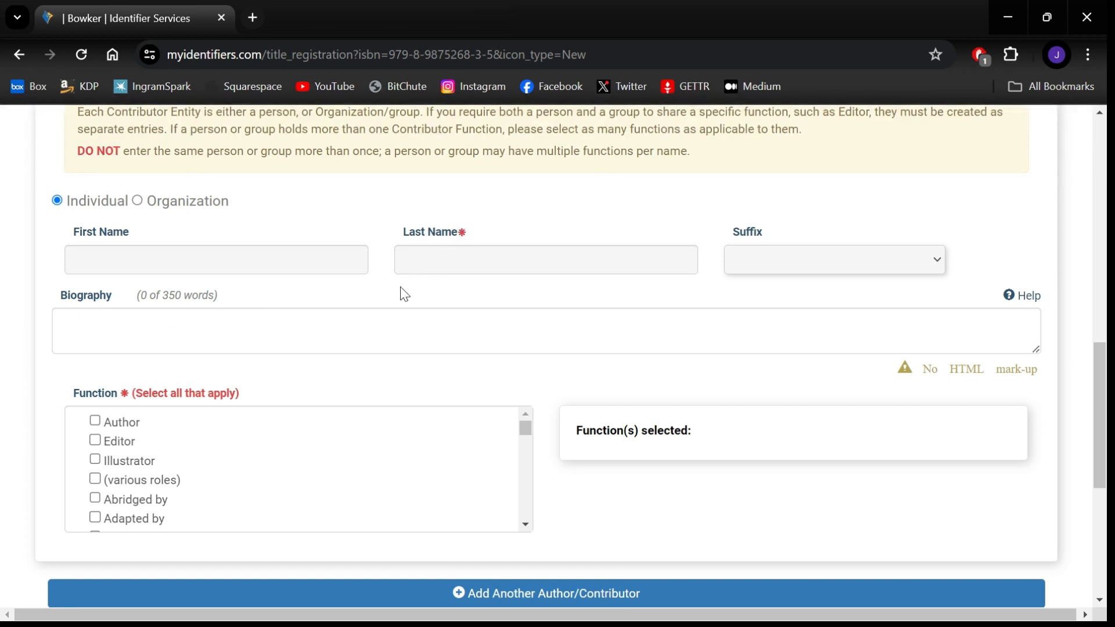
scroll(317, 399, down, 2)
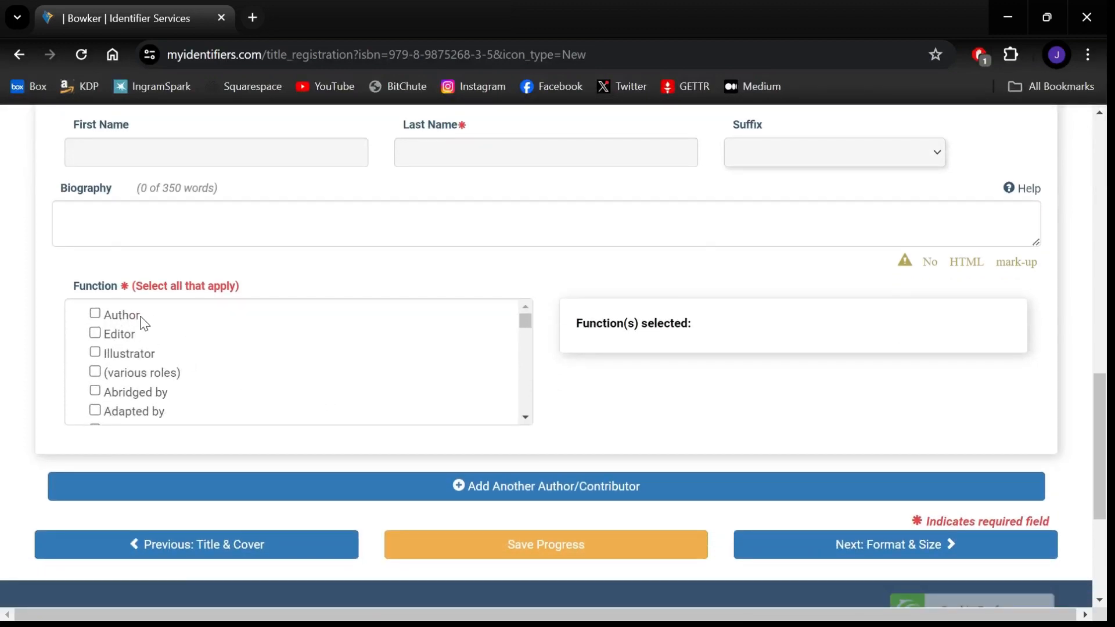
Select and clear the Author function for Contributor 1, and continue to the Format & Size section.
click(97, 319)
click(97, 318)
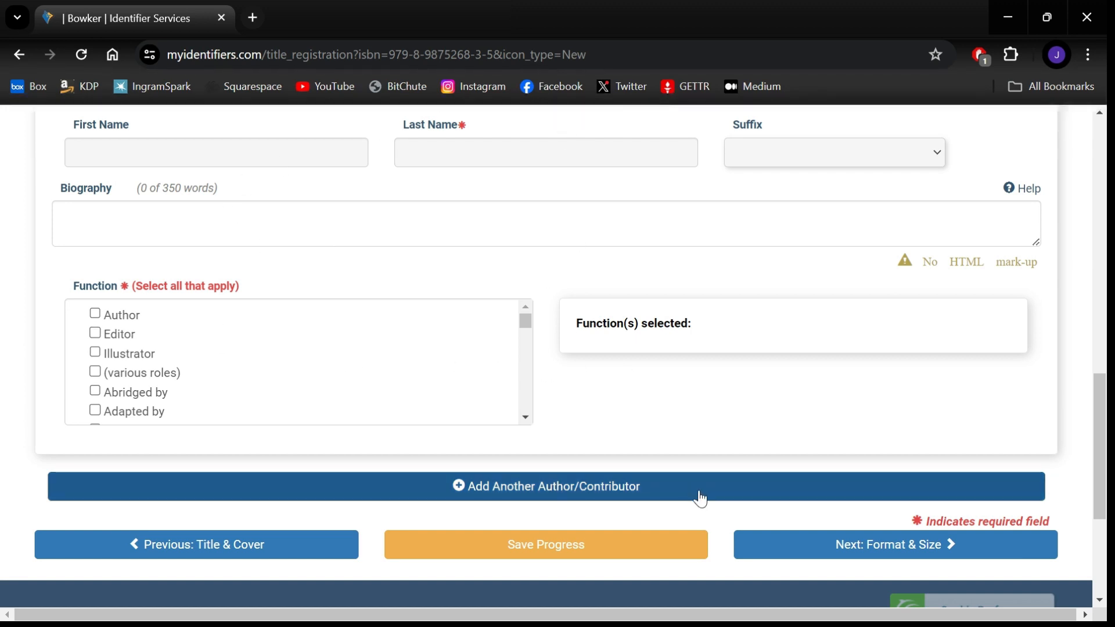
click(817, 549)
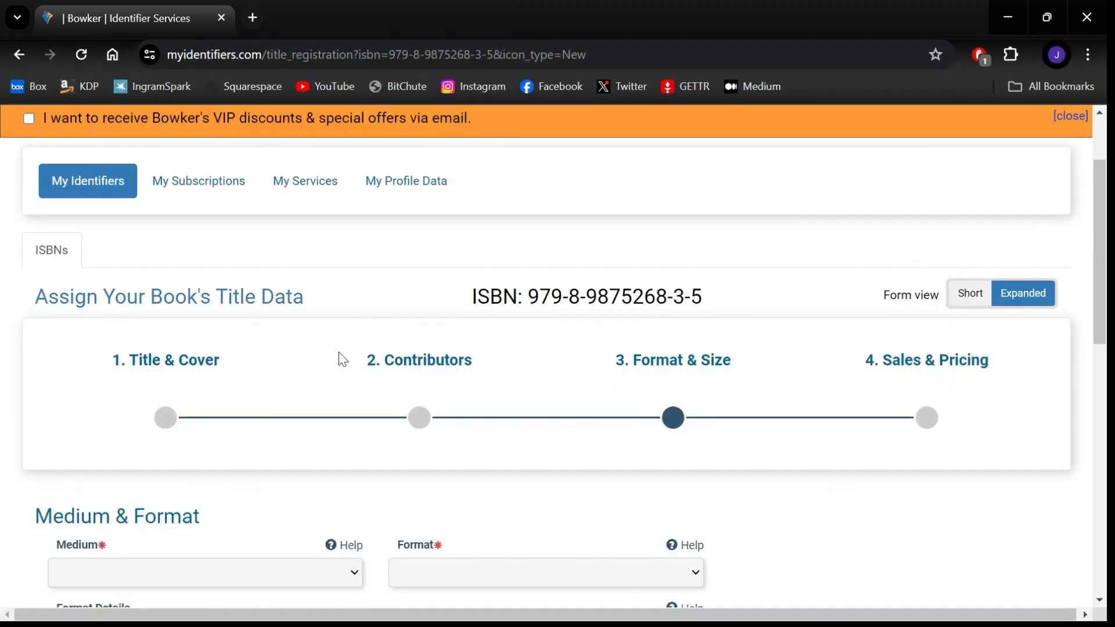
In the Format & Size section, set the Medium to Print and the Format to Paperback.
scroll(557, 420, down, 4)
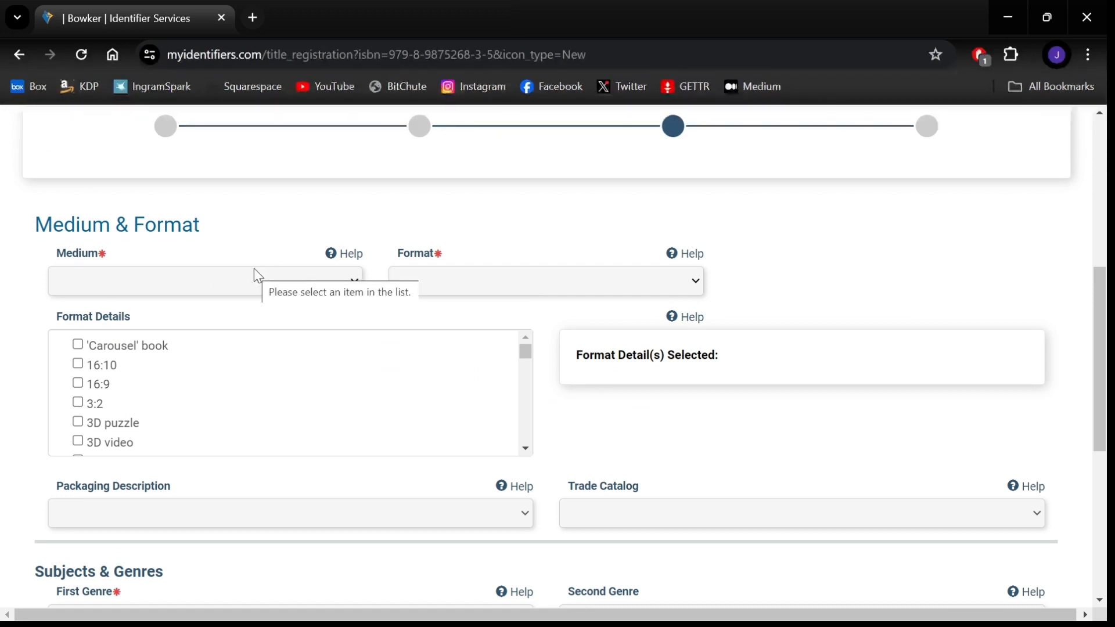
click(252, 287)
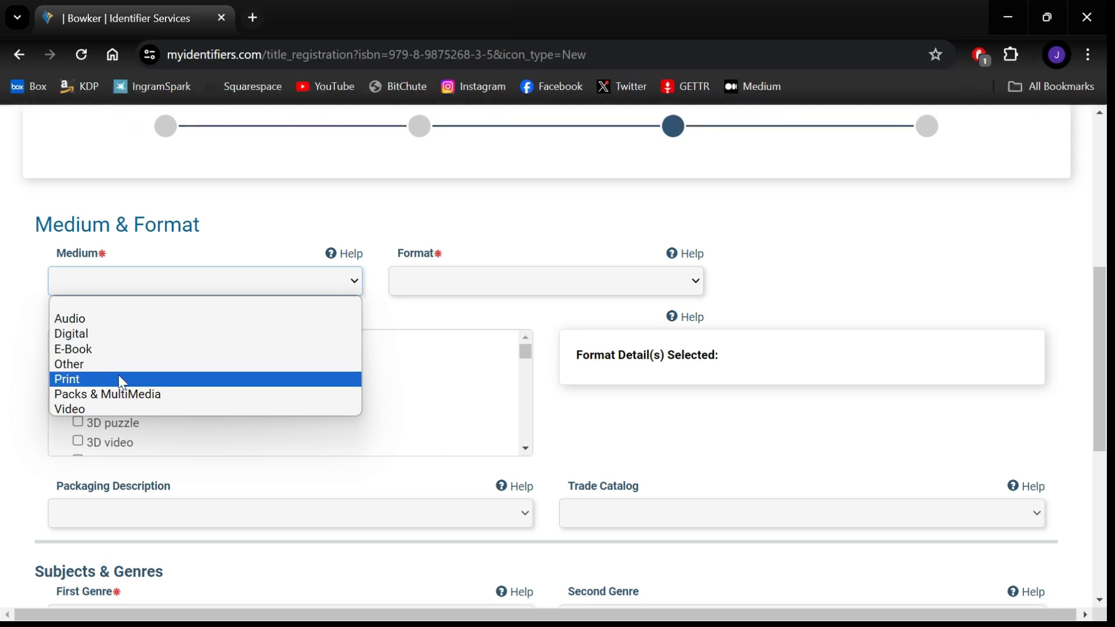
click(151, 380)
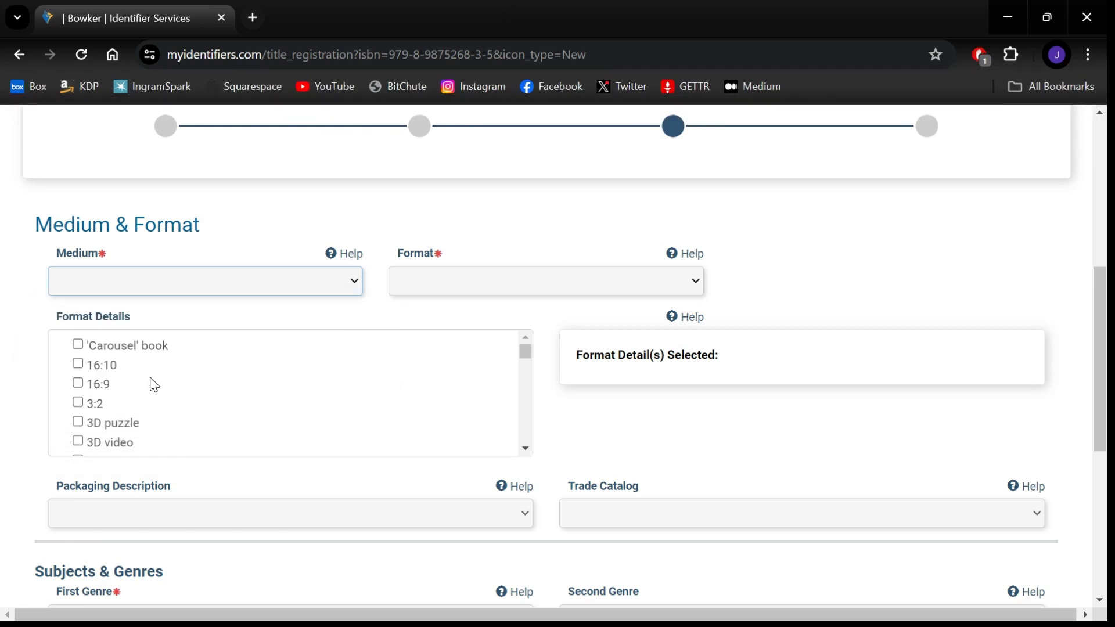
click(430, 278)
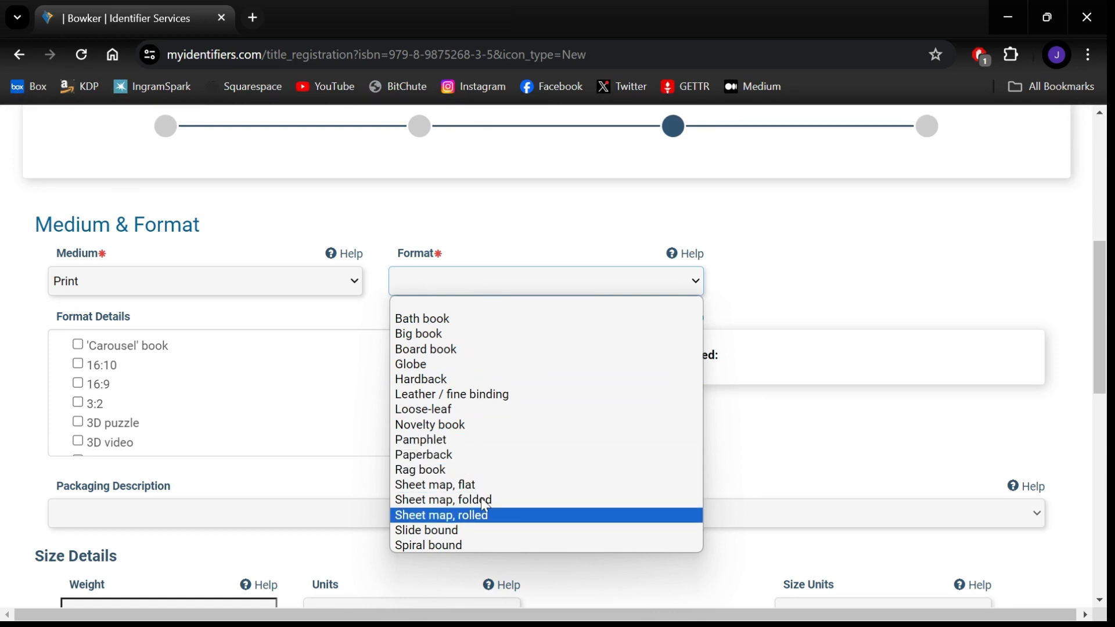
click(448, 455)
Clear the Format selection and try to clear the Medium selection as well, cancelling the medium change.
click(462, 289)
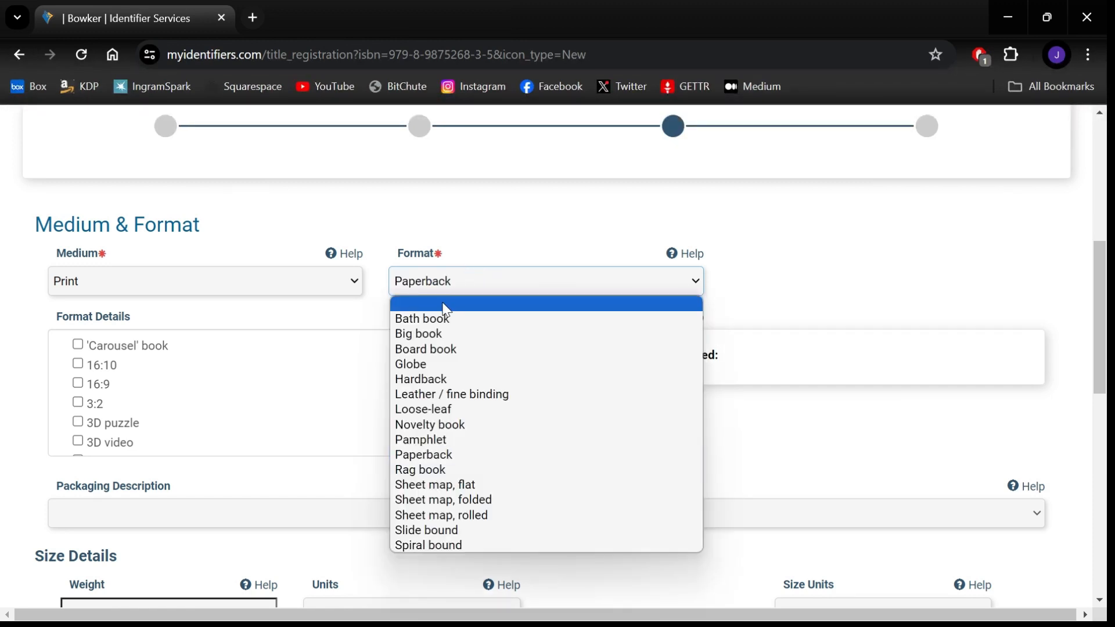
click(445, 307)
click(266, 292)
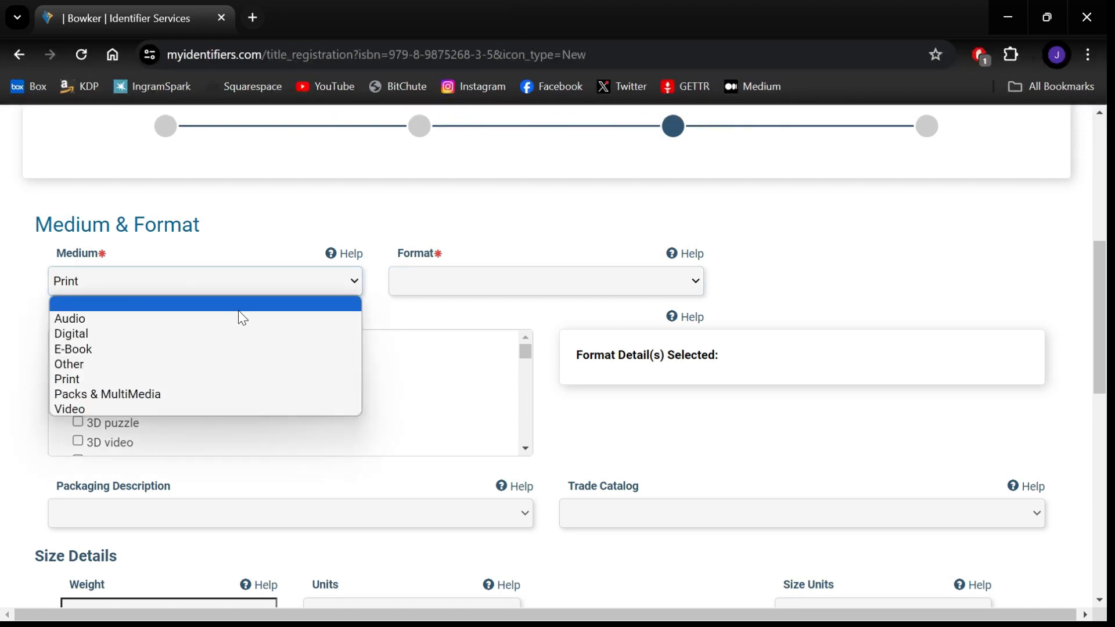
click(238, 311)
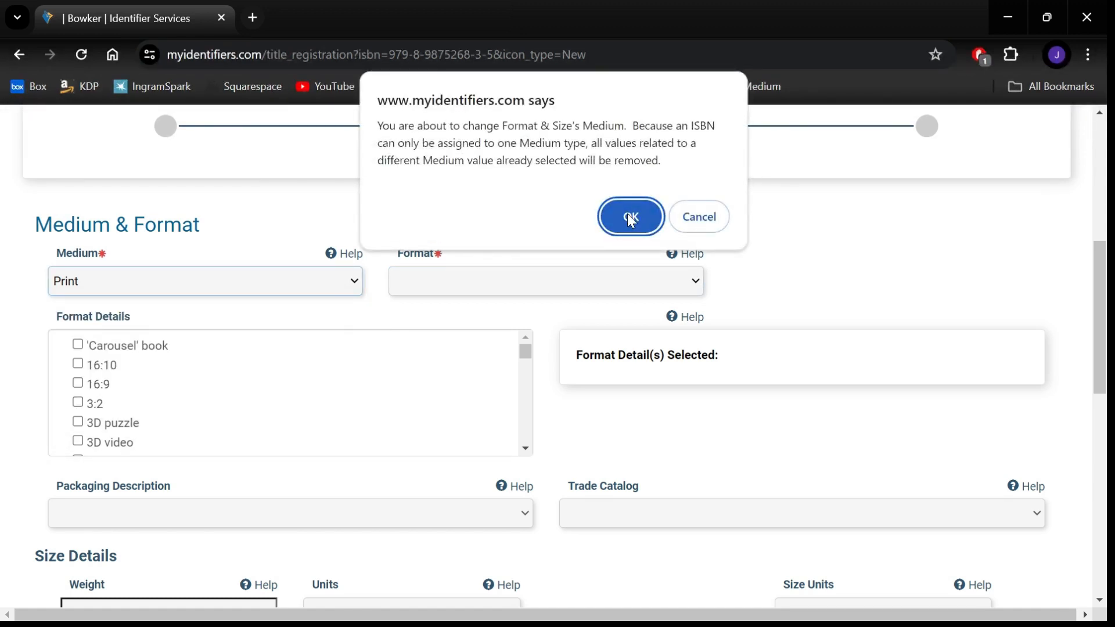
click(699, 217)
Change the Medium to E-Book, set the Format to Electronic book text, and look through the eBook File Type options.
click(196, 281)
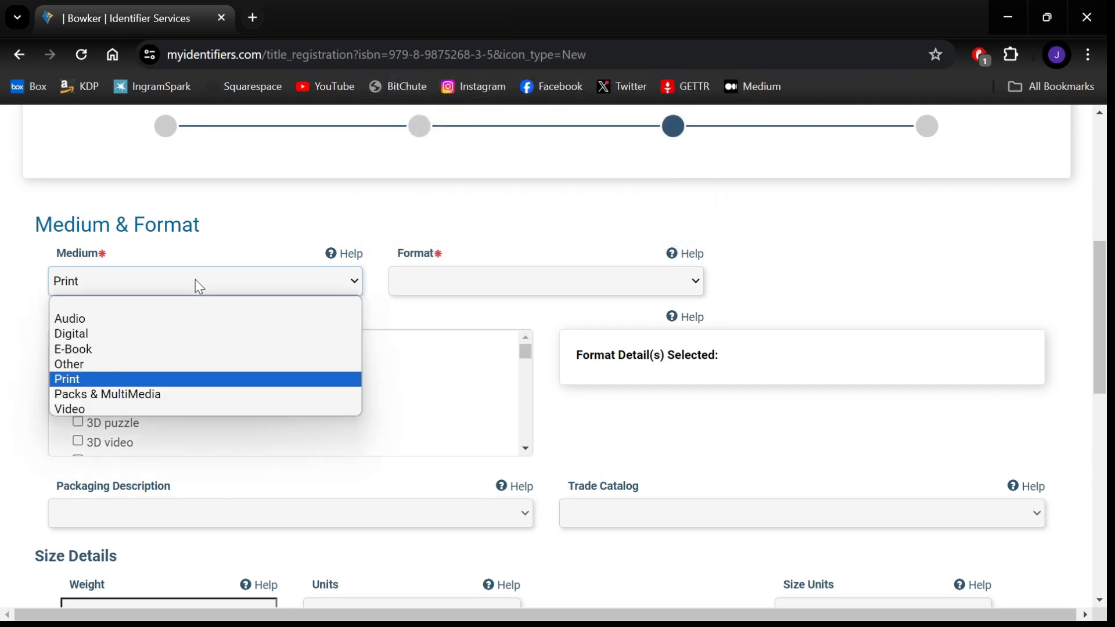
click(154, 356)
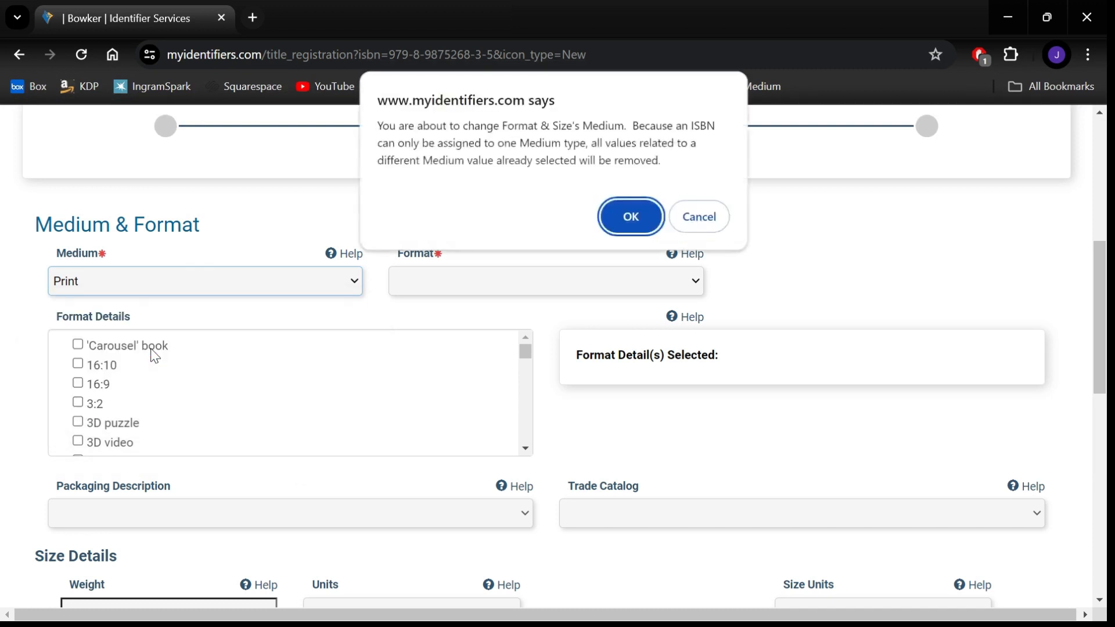
click(630, 214)
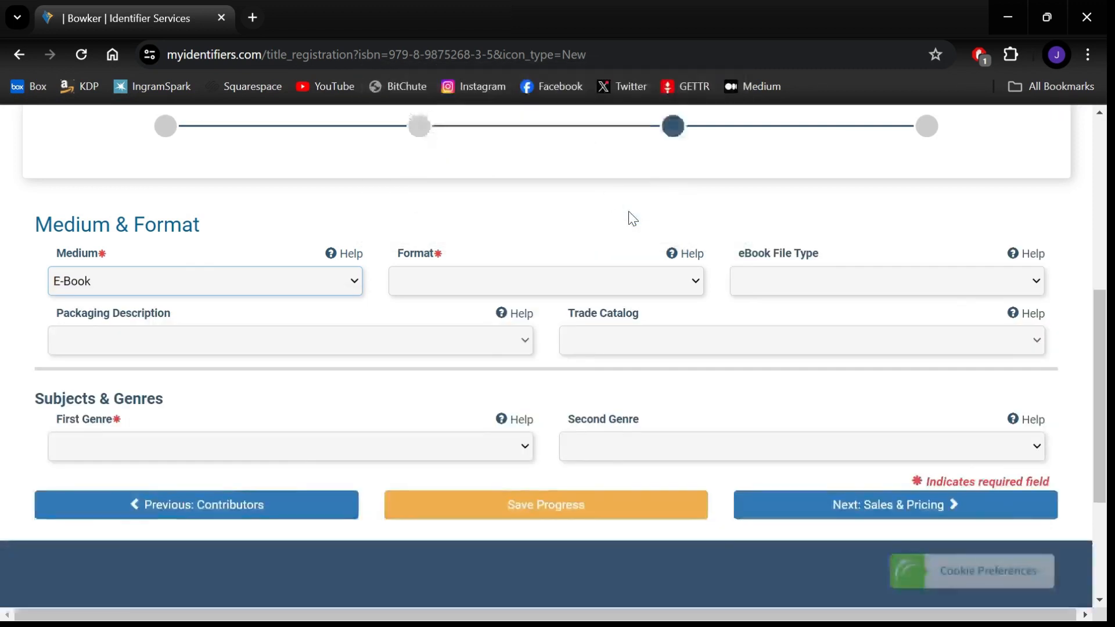
click(416, 283)
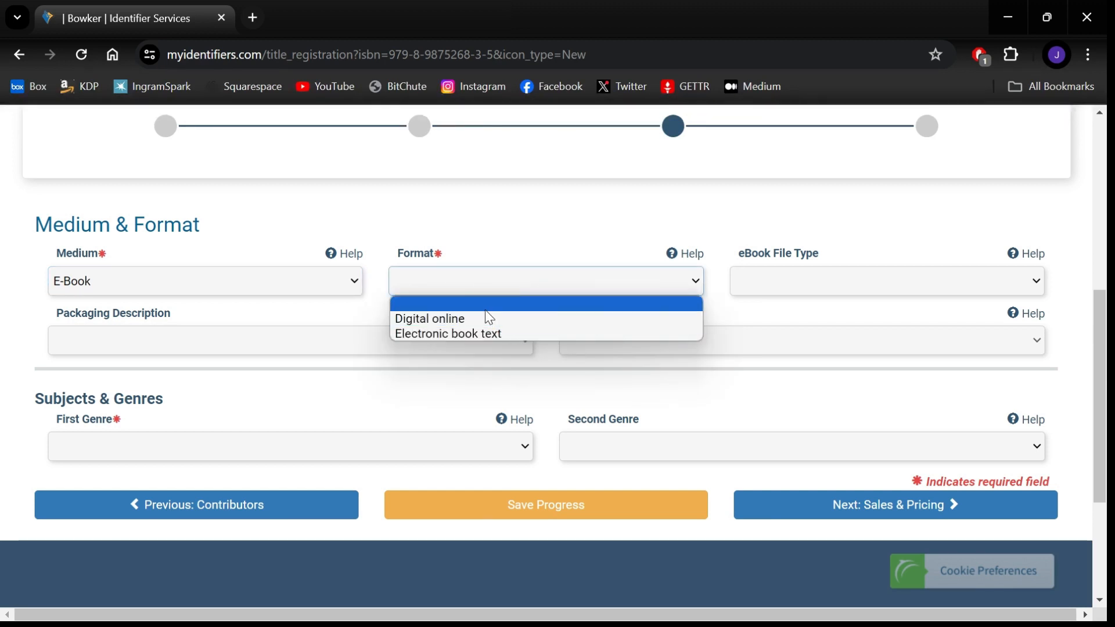
click(445, 335)
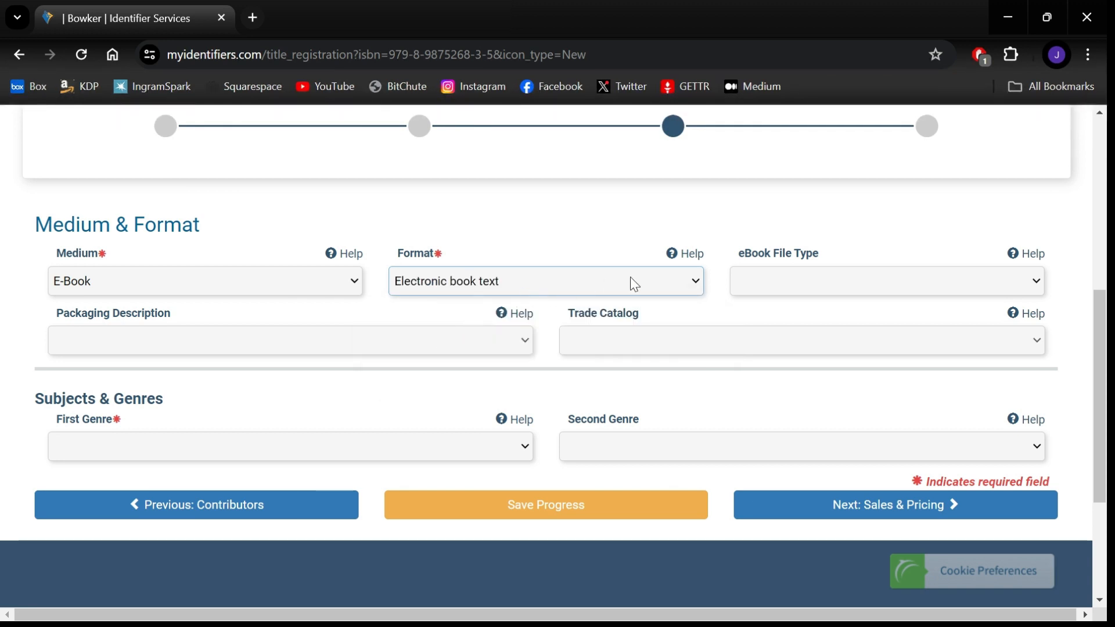
click(764, 283)
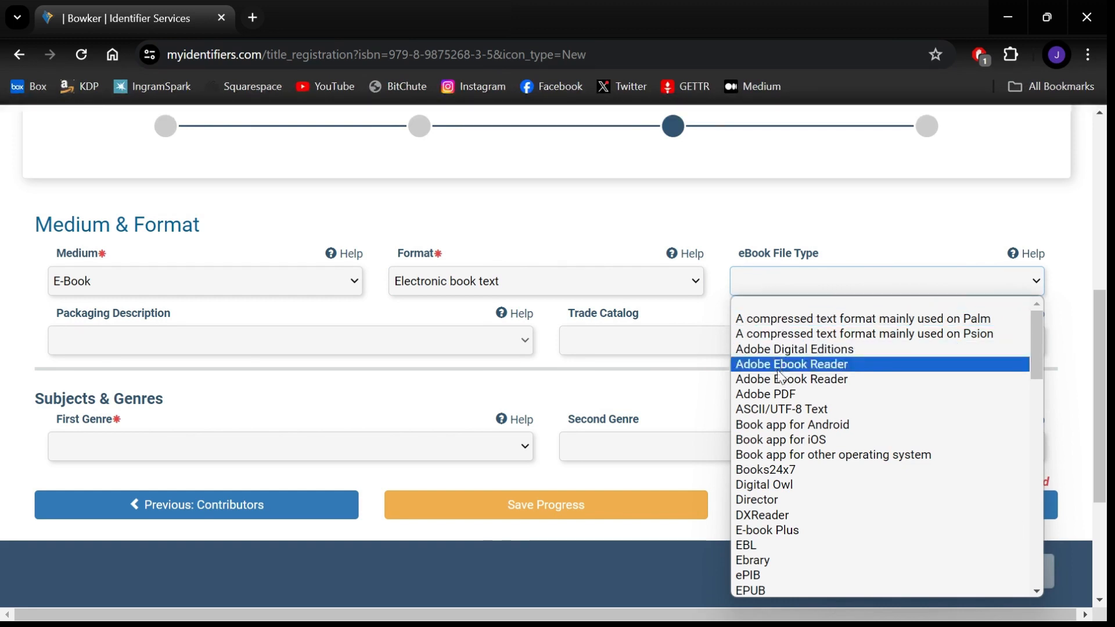
scroll(775, 366, down, 3)
click(473, 357)
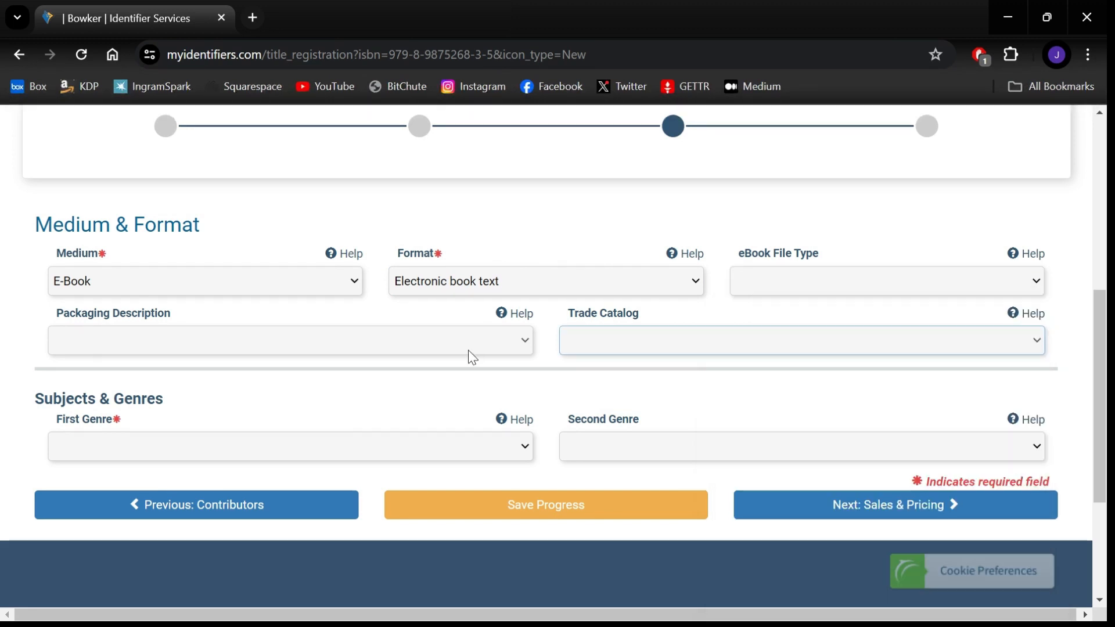
Change the Medium to Print and confirm the removal of values tied to the other medium.
click(341, 285)
click(270, 382)
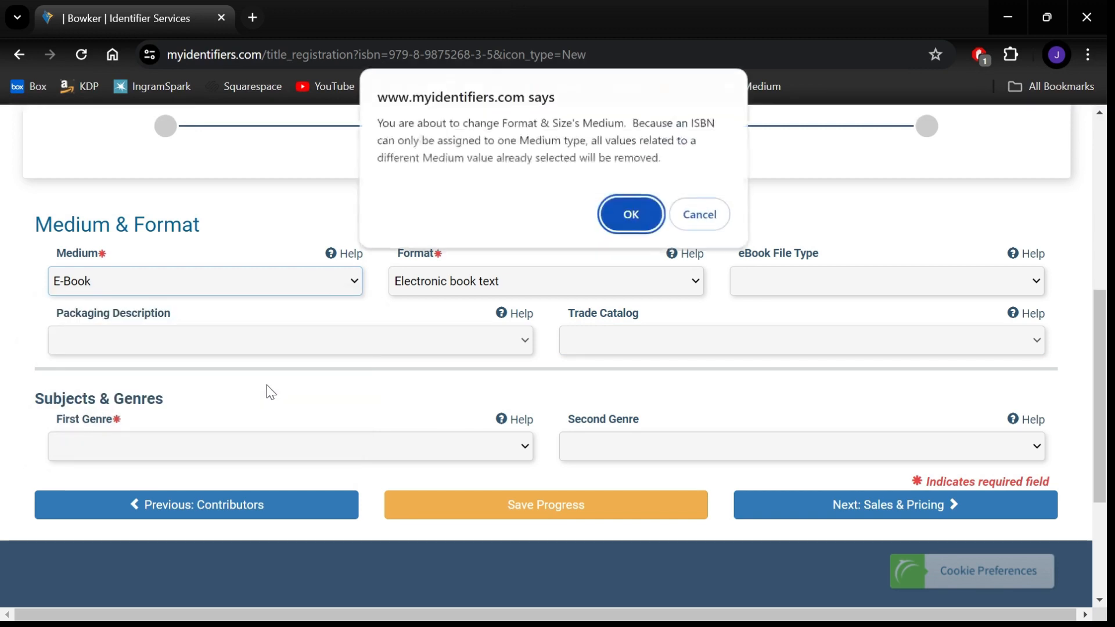
click(638, 224)
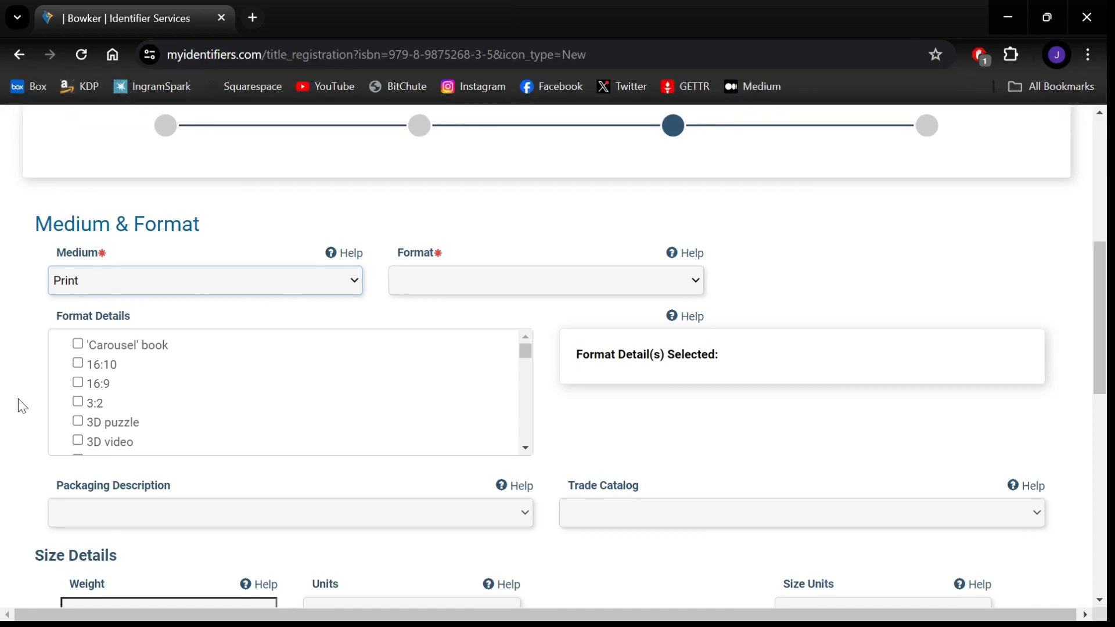
Look through the available Format Details and Packaging Description options without selecting any.
scroll(18, 399, down, 2)
scroll(188, 289, down, 3)
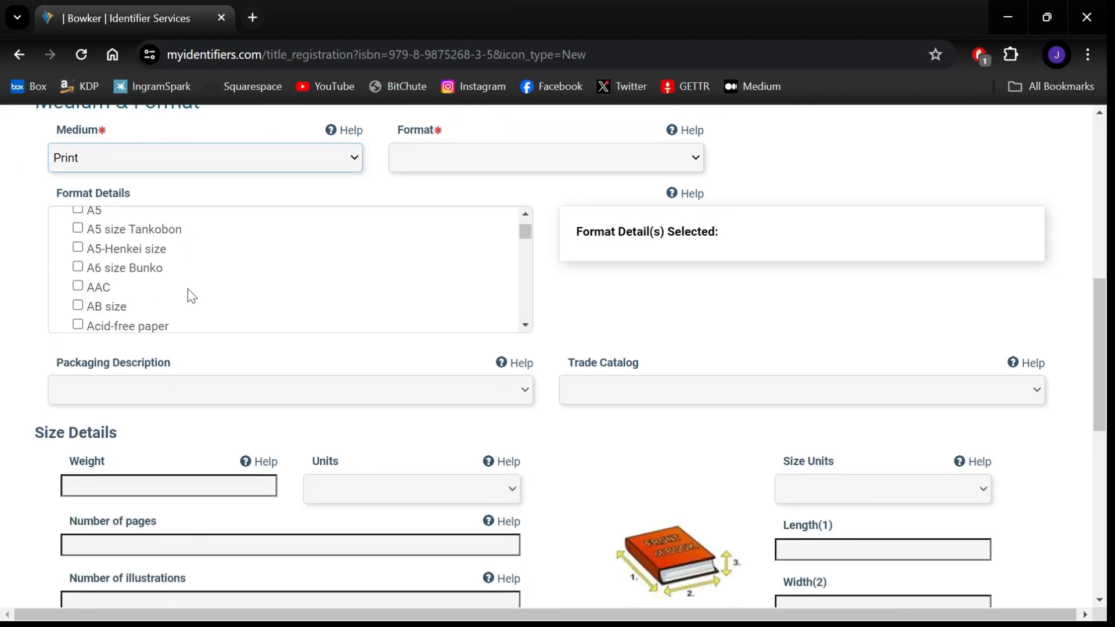
scroll(188, 289, down, 15)
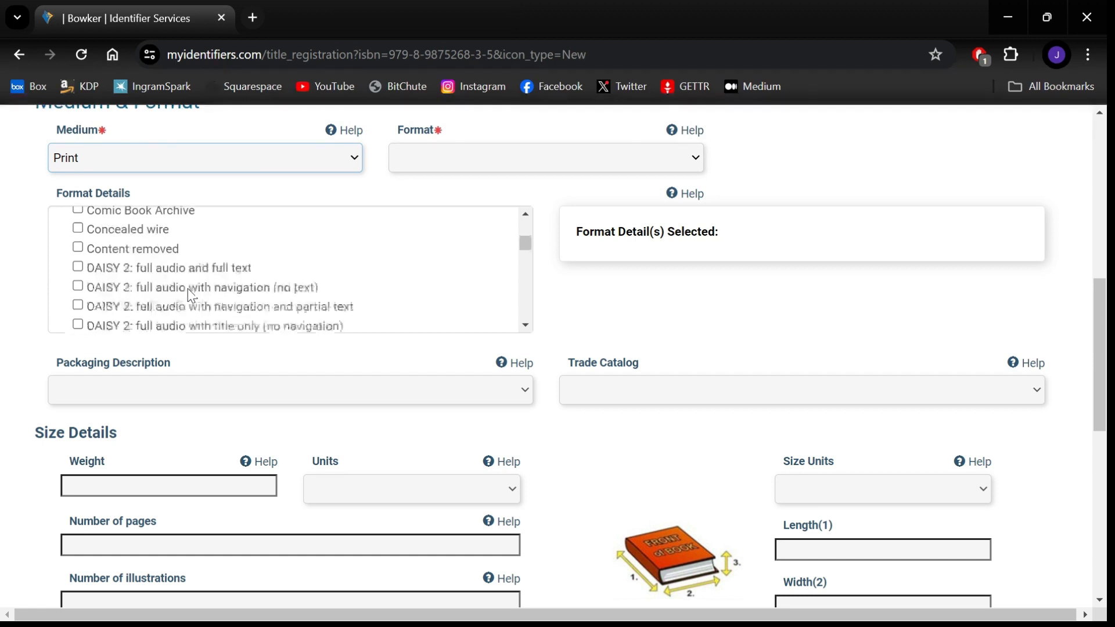
scroll(188, 290, down, 15)
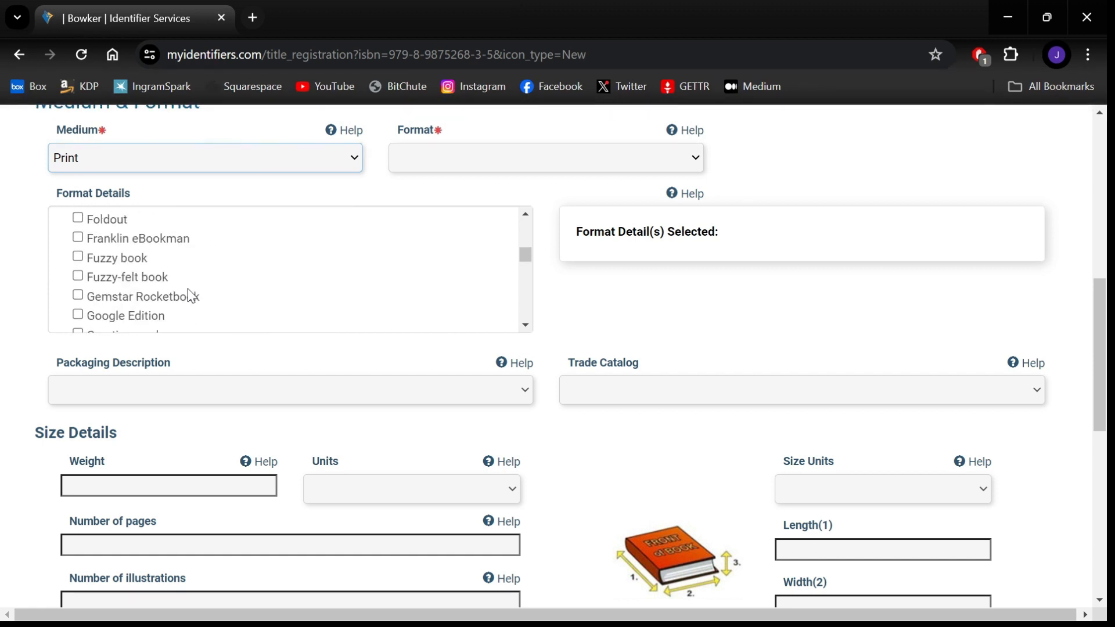
scroll(189, 290, down, 5)
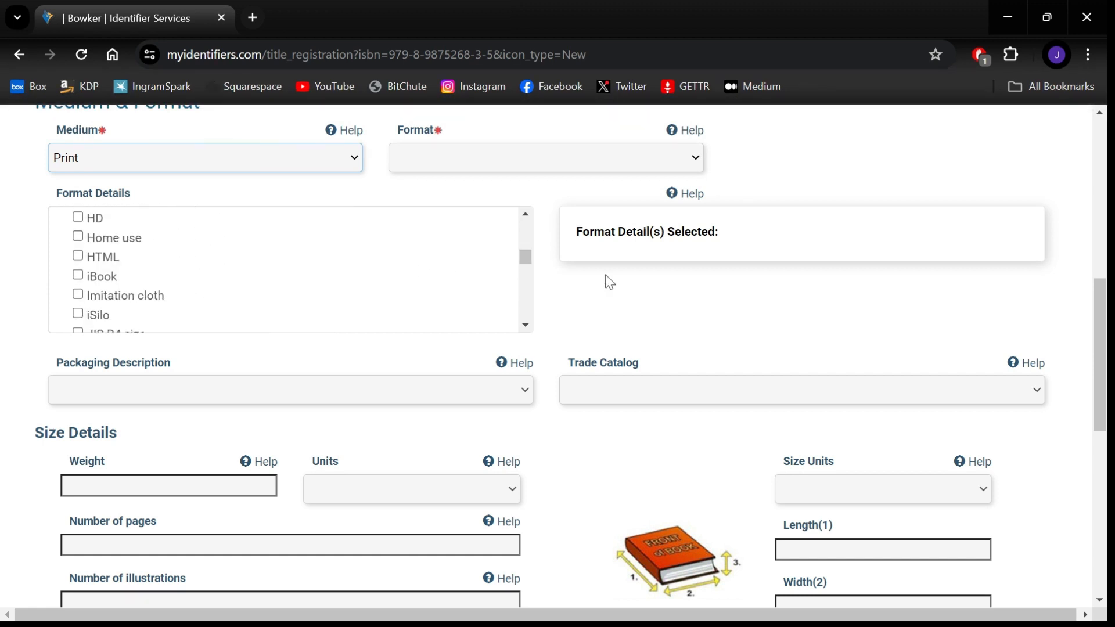
scroll(467, 231, down, 3)
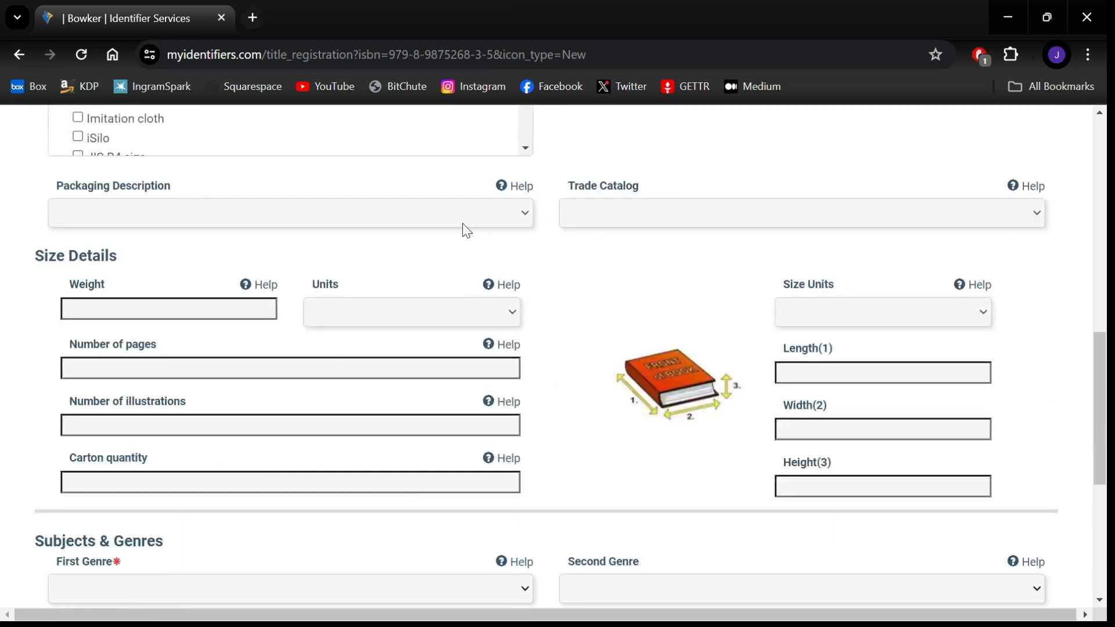
click(504, 217)
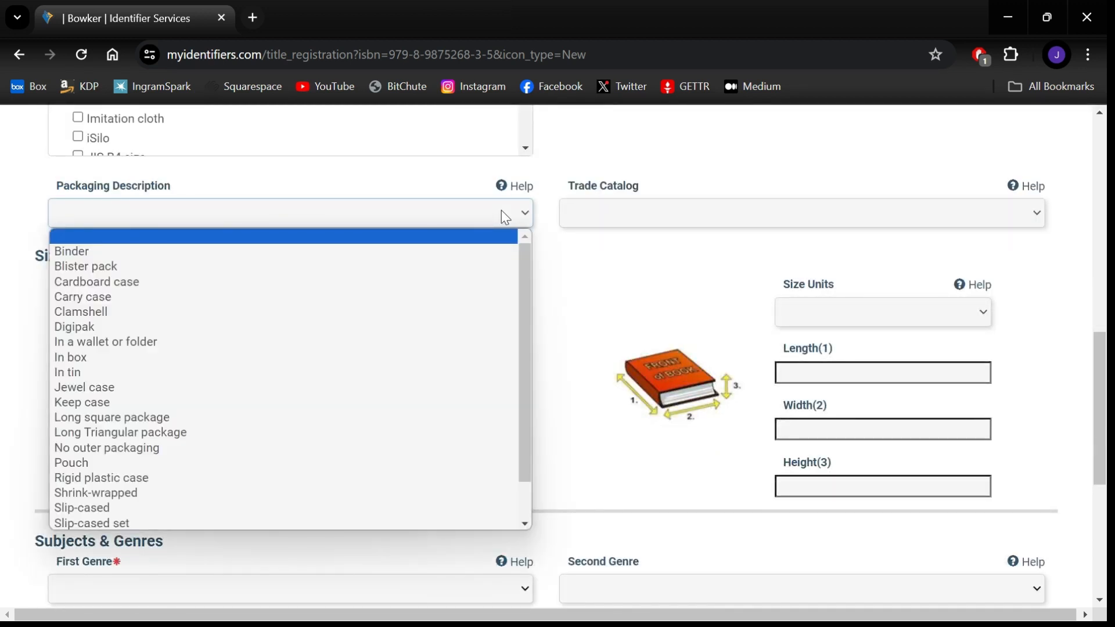
scroll(264, 497, down, 1)
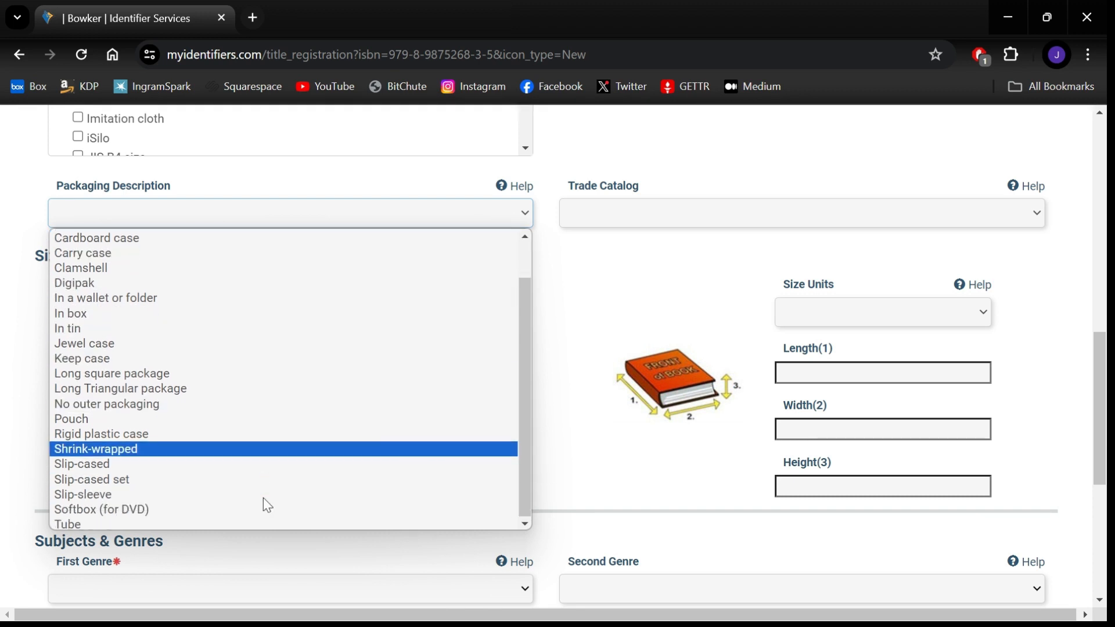
scroll(185, 316, up, 1)
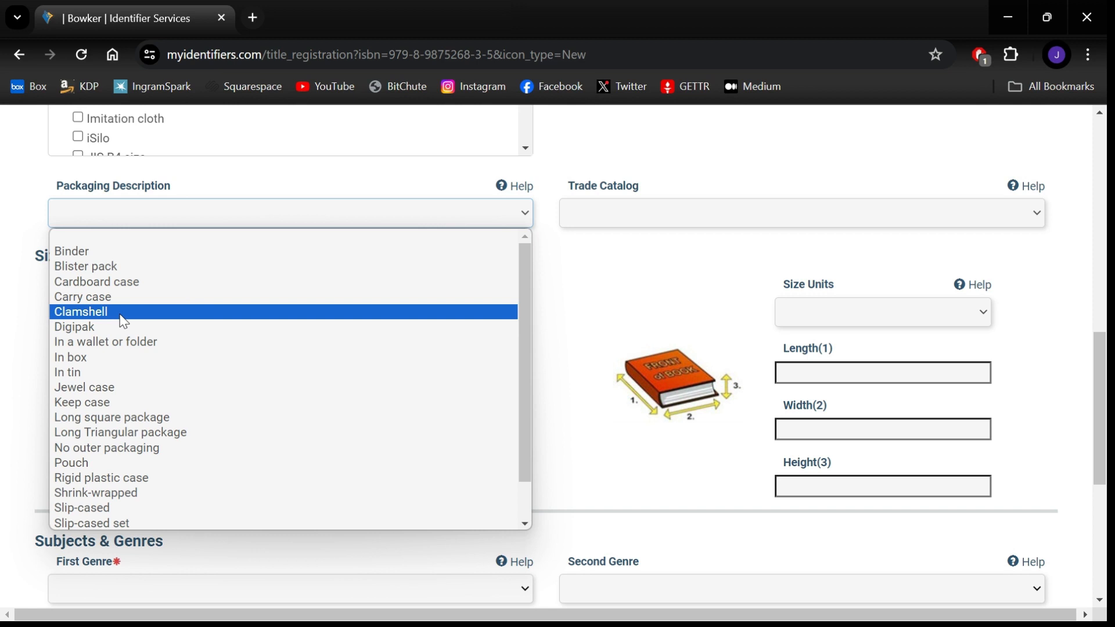
key(Escape)
Examine the Size Details fields, including the unit choices for weight and for book dimensions.
scroll(204, 277, down, 1)
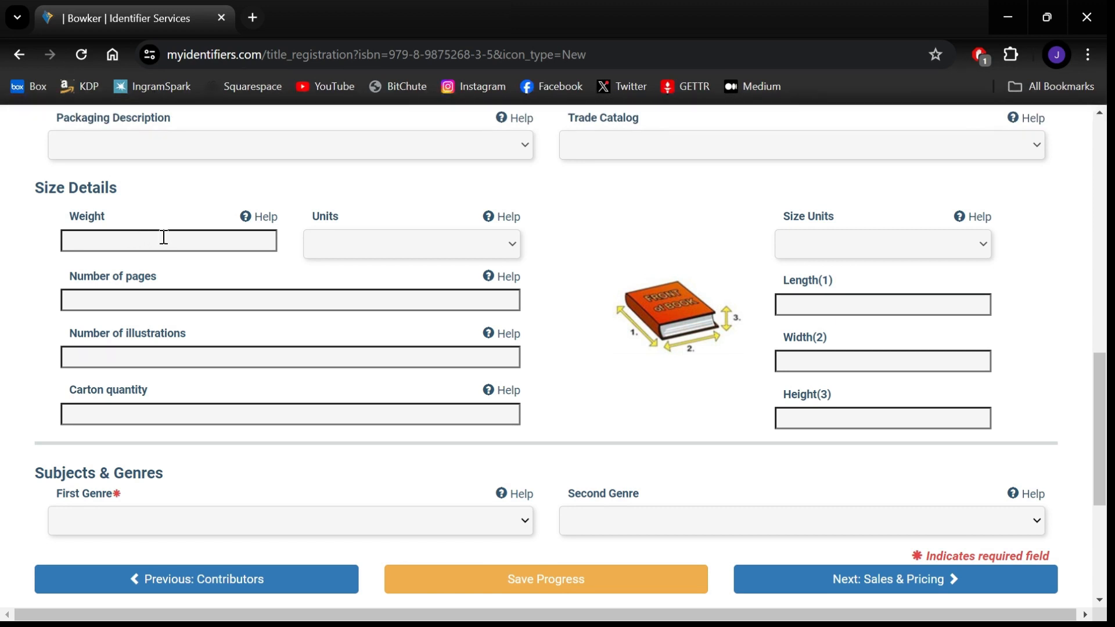
click(354, 249)
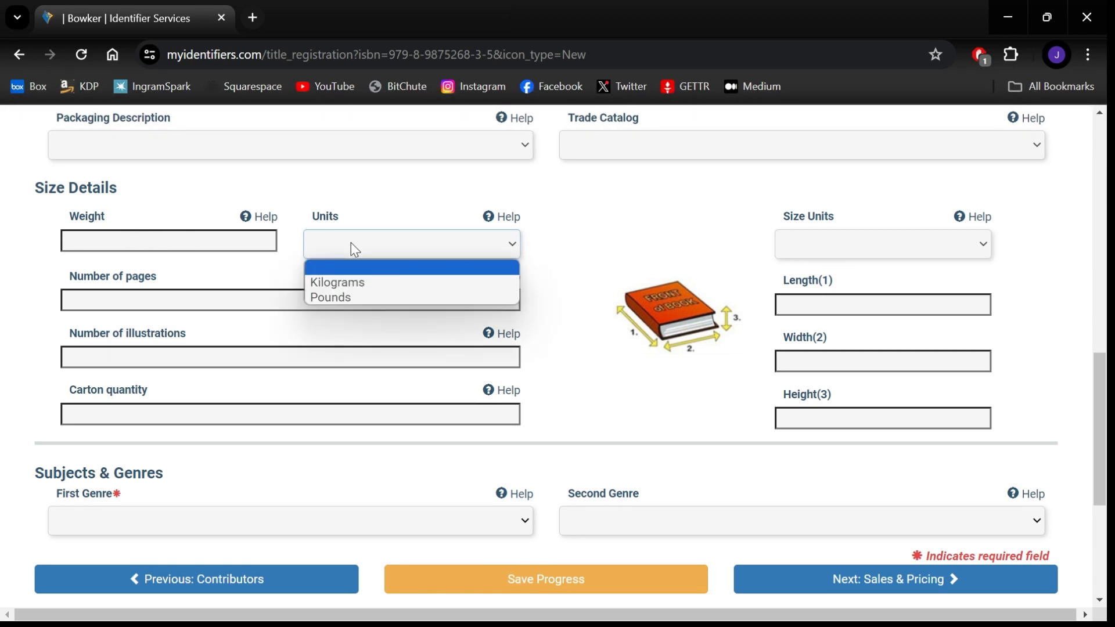
click(351, 250)
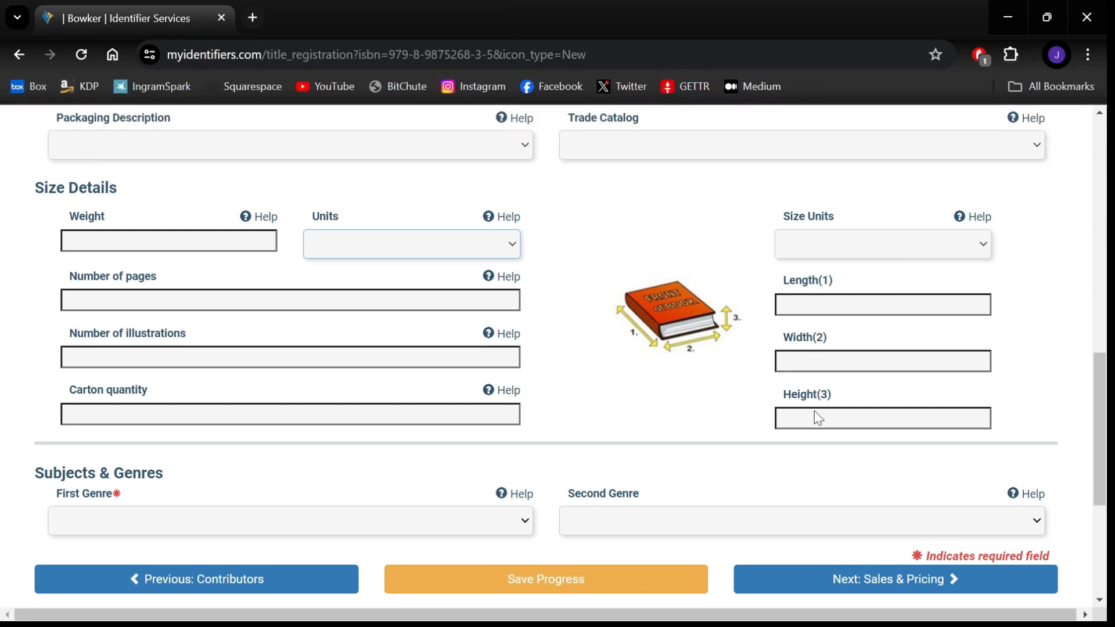
click(827, 252)
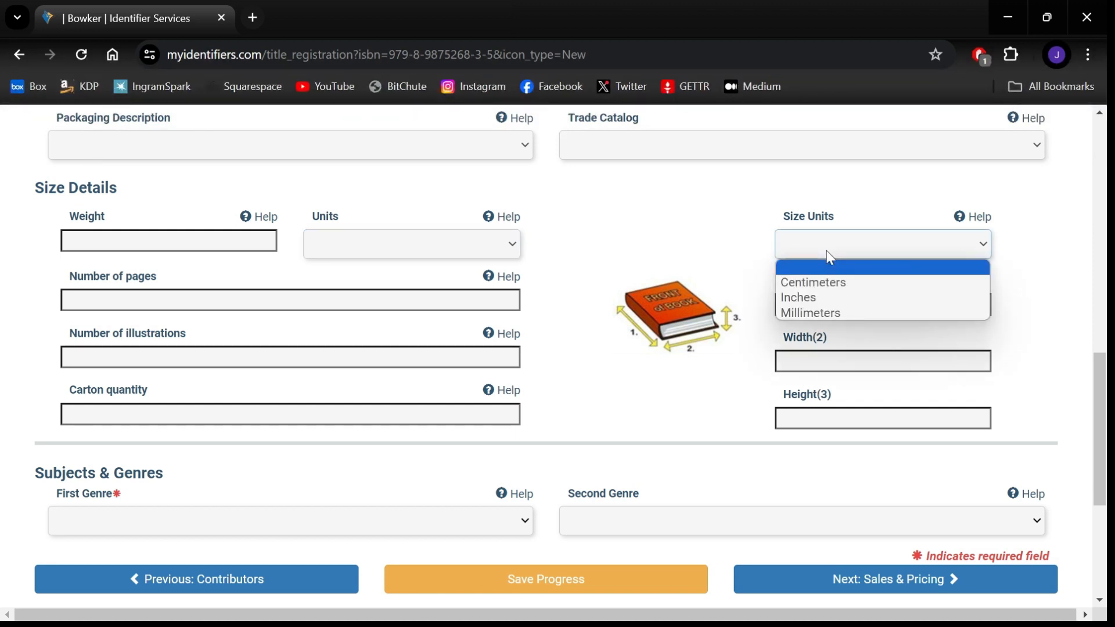
click(827, 251)
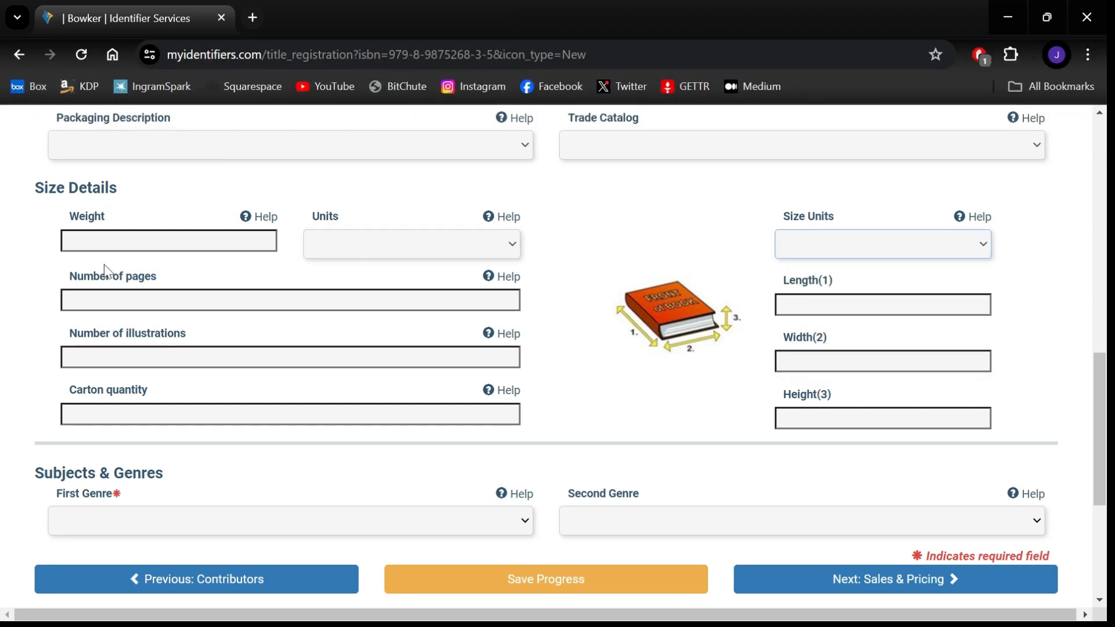
Look through the First Genre options under Subjects & Genres, including the fiction categories, without selecting any.
scroll(347, 426, down, 1)
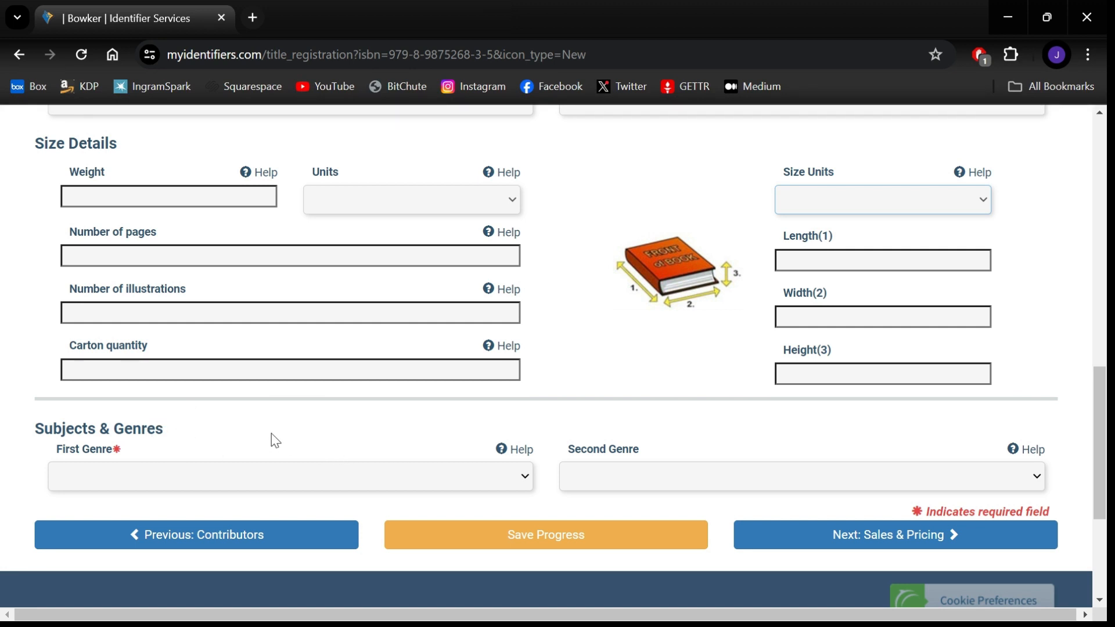
scroll(274, 441, down, 2)
scroll(274, 441, down, 1)
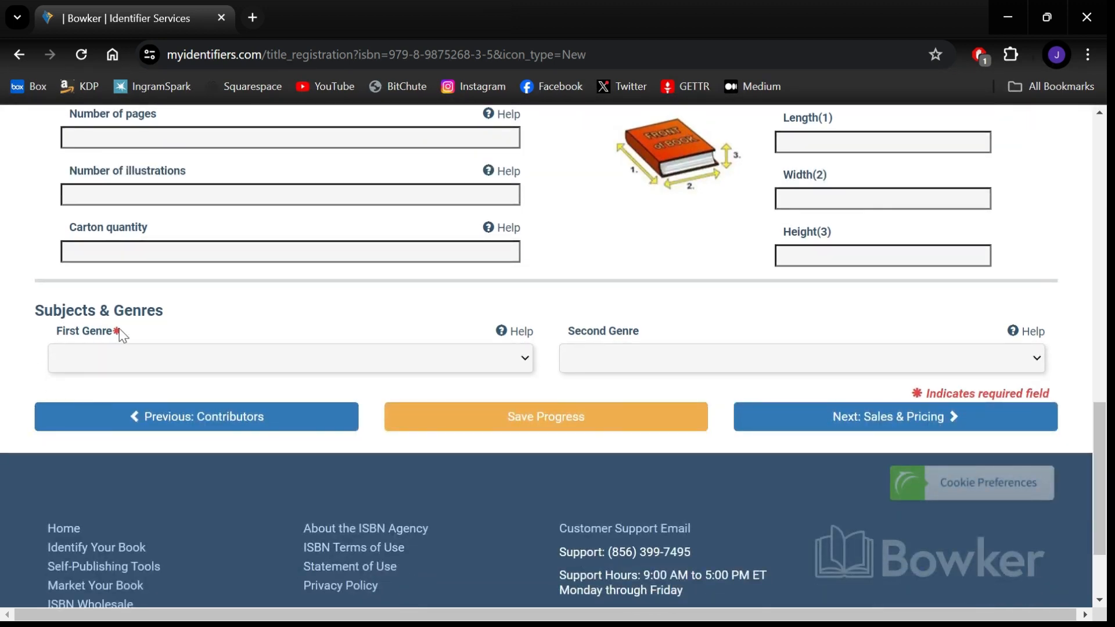
click(389, 362)
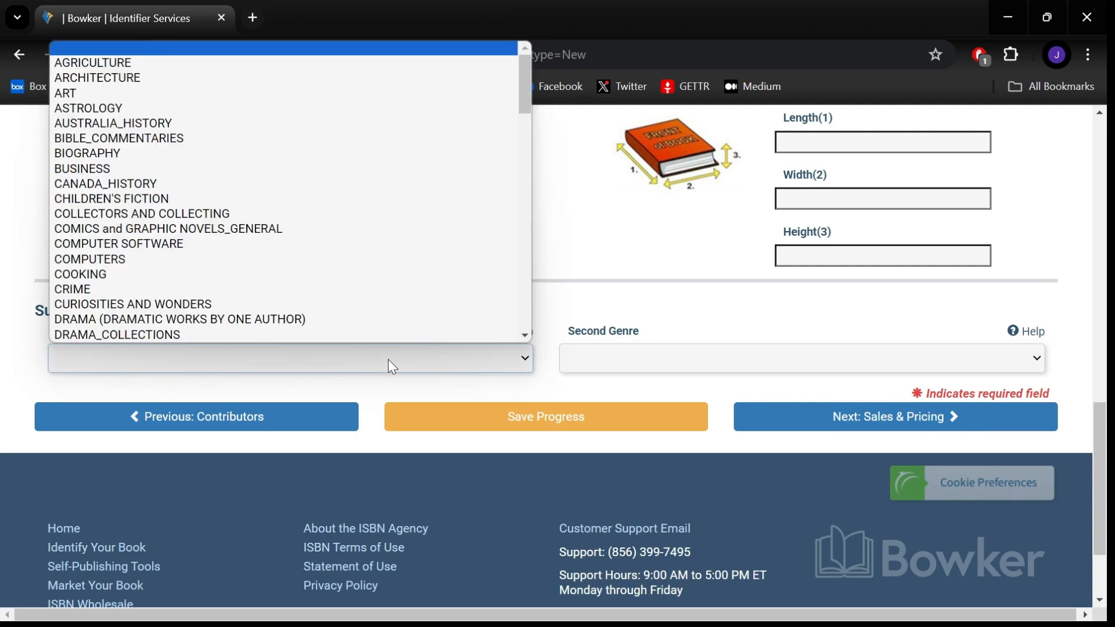
scroll(289, 202, down, 1)
scroll(289, 203, down, 7)
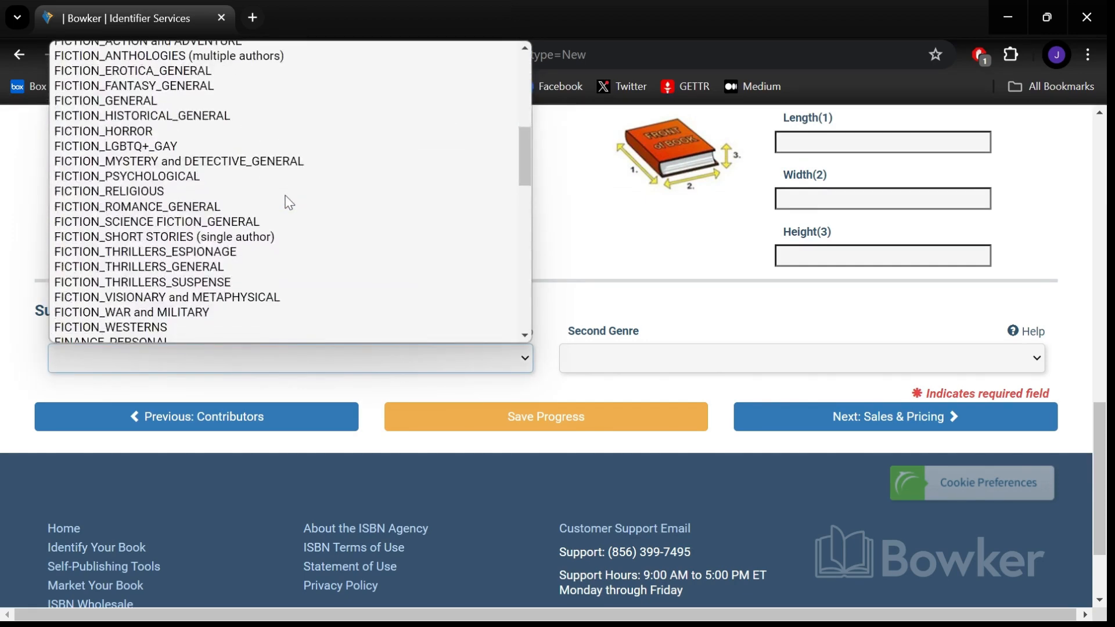
scroll(290, 202, up, 1)
scroll(289, 202, up, 2)
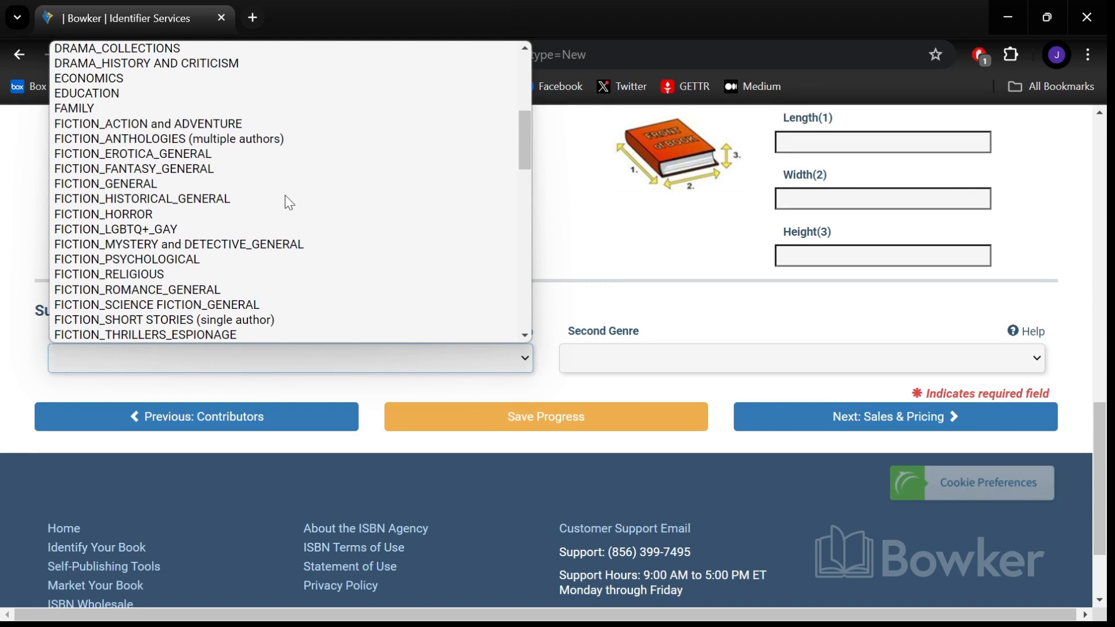
scroll(288, 202, down, 3)
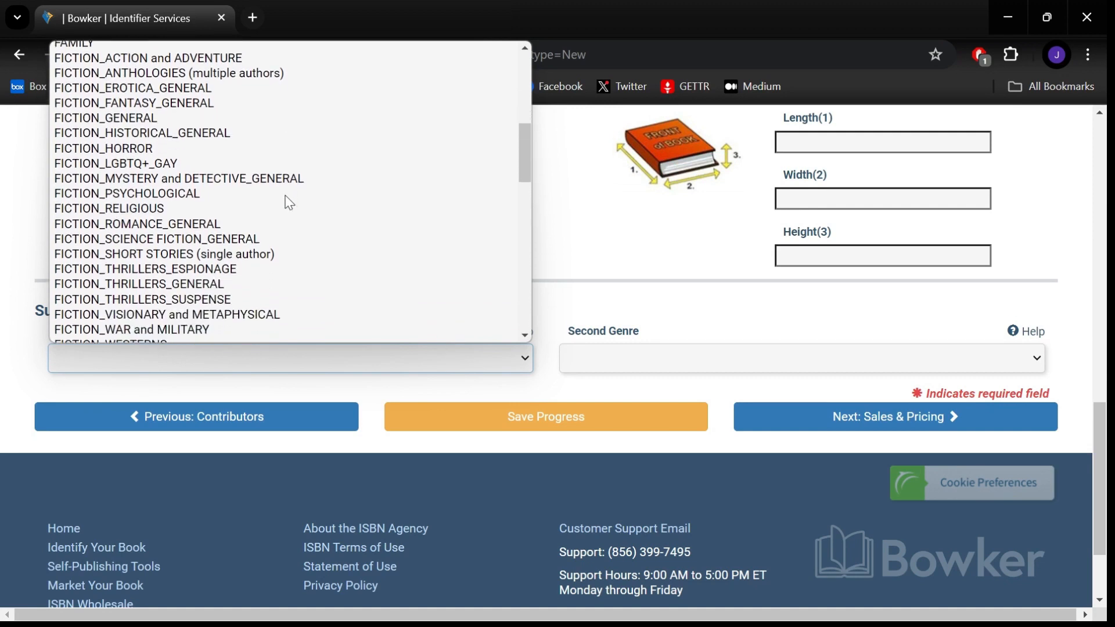
scroll(148, 101, up, 1)
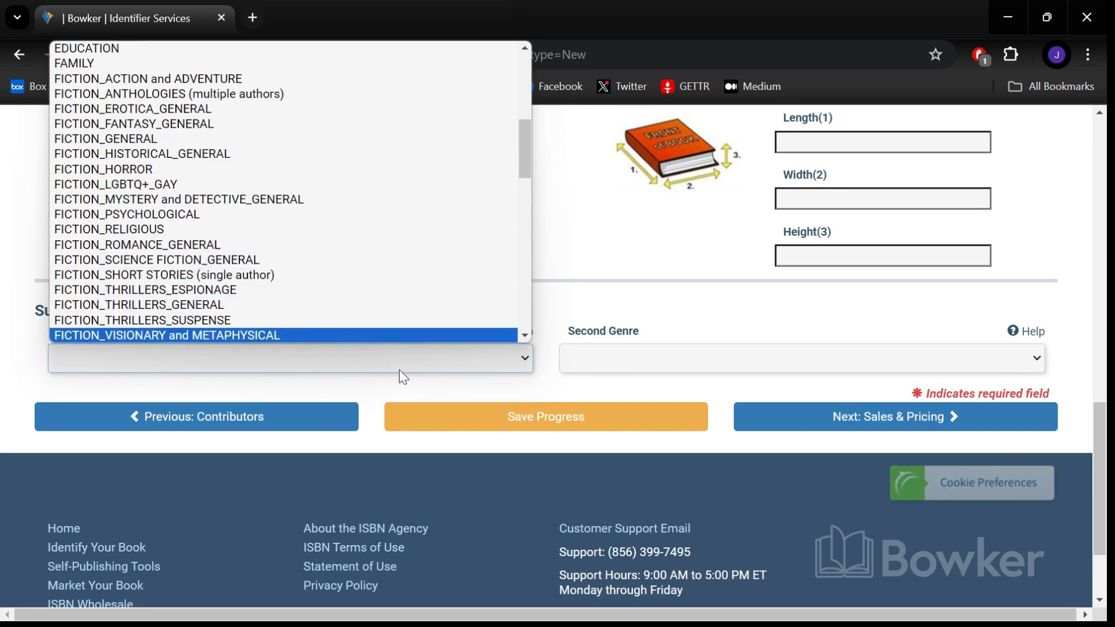
click(427, 366)
Look through the Second Genre options without choosing a genre.
click(649, 360)
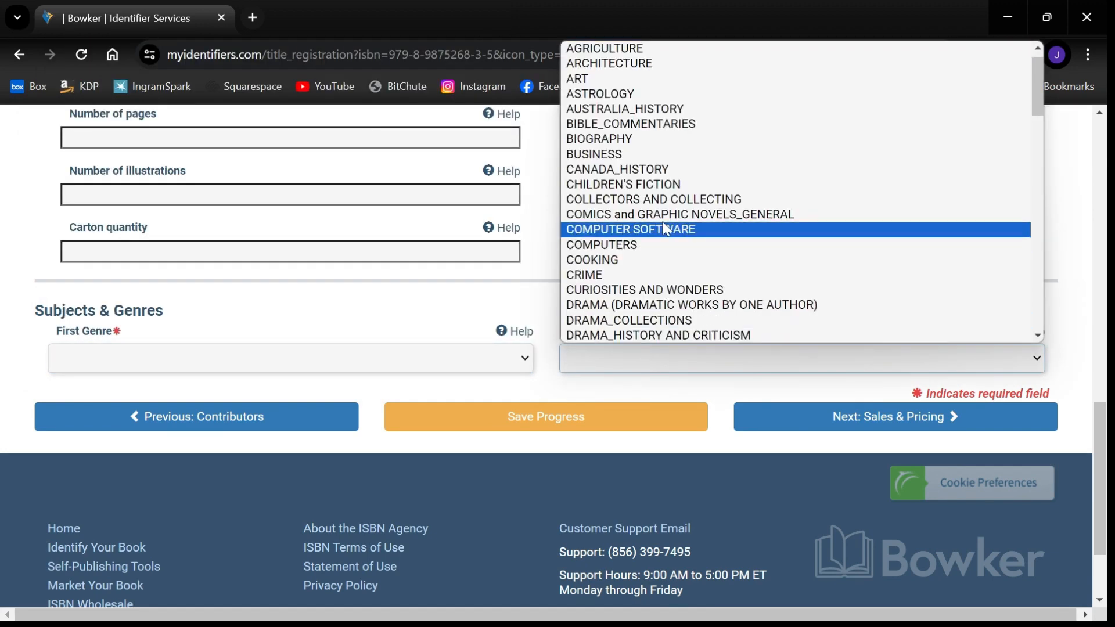
scroll(665, 228, down, 10)
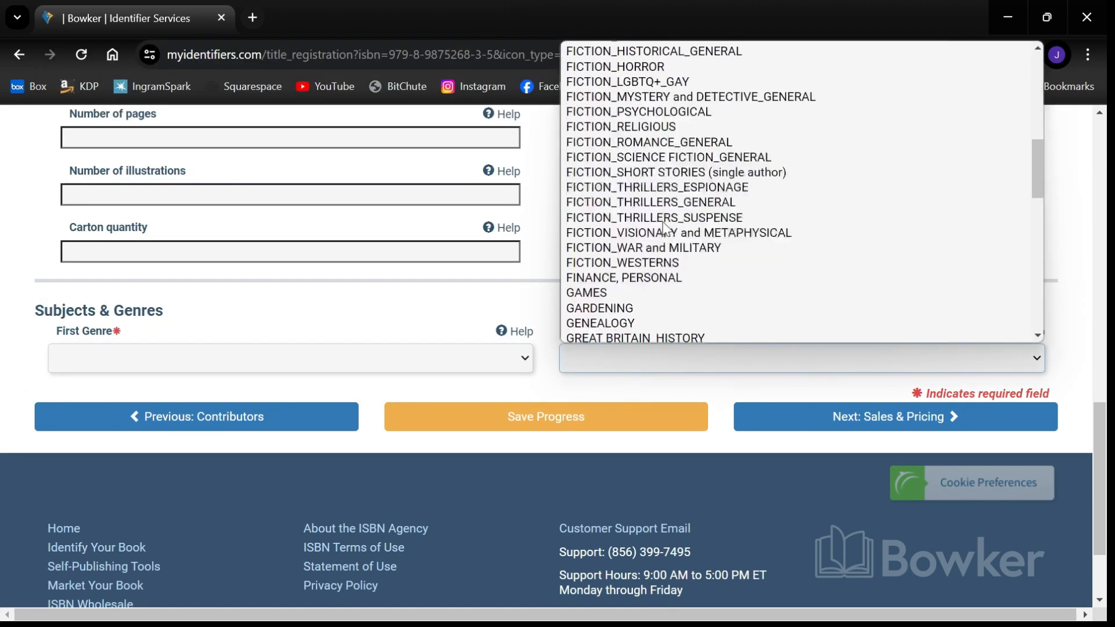
click(612, 360)
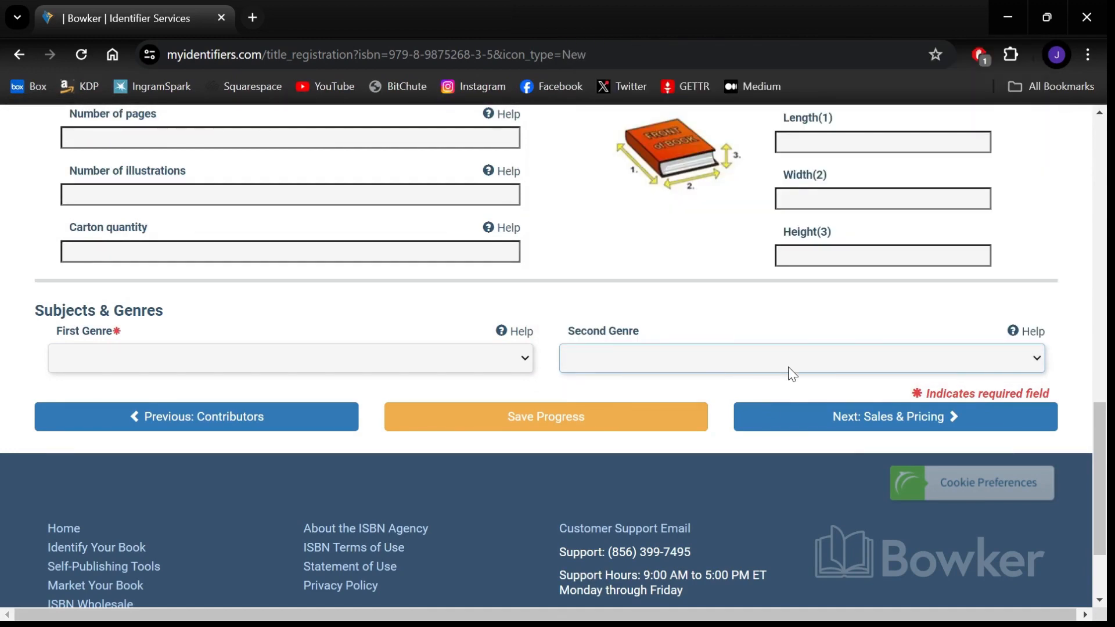
Continue to the Sales & Pricing section and review the United States publisher and imprint fields.
click(816, 417)
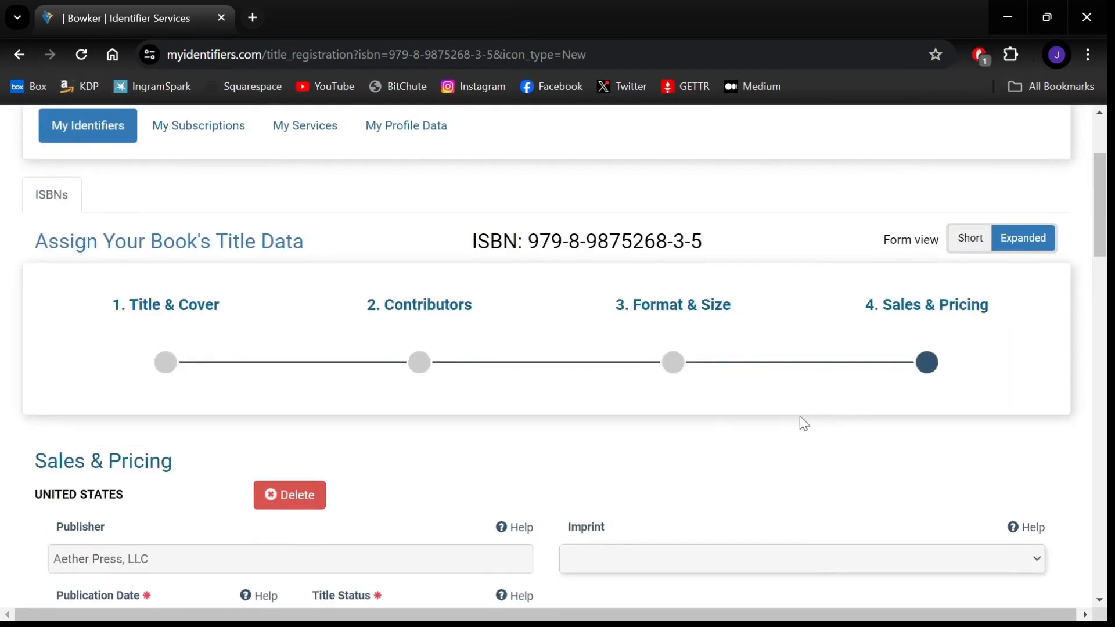
scroll(262, 391, down, 4)
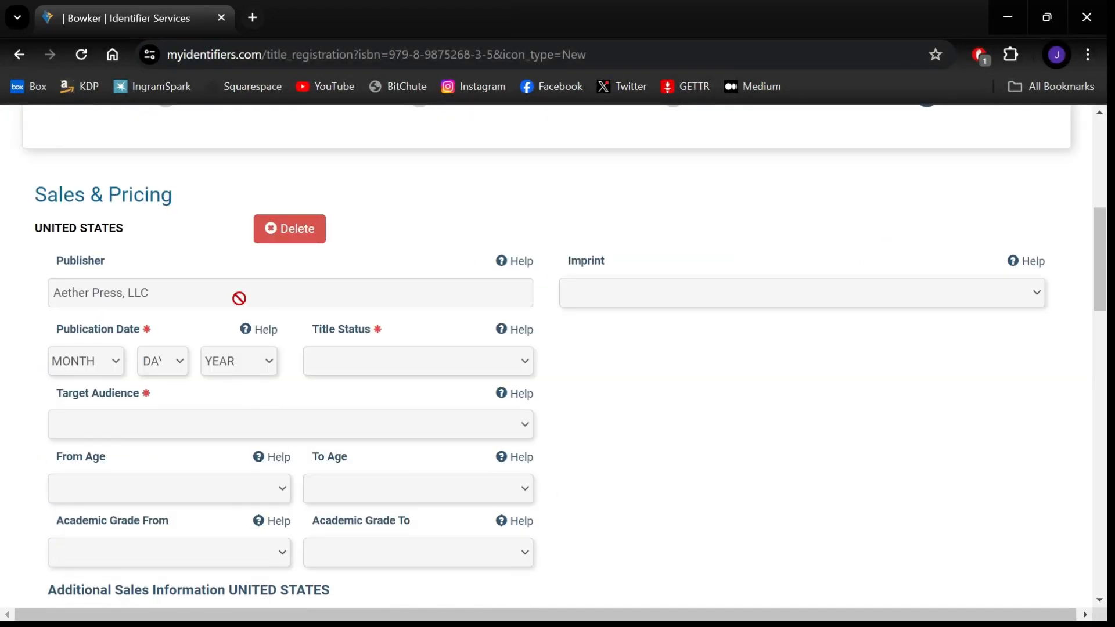
scroll(189, 290, down, 1)
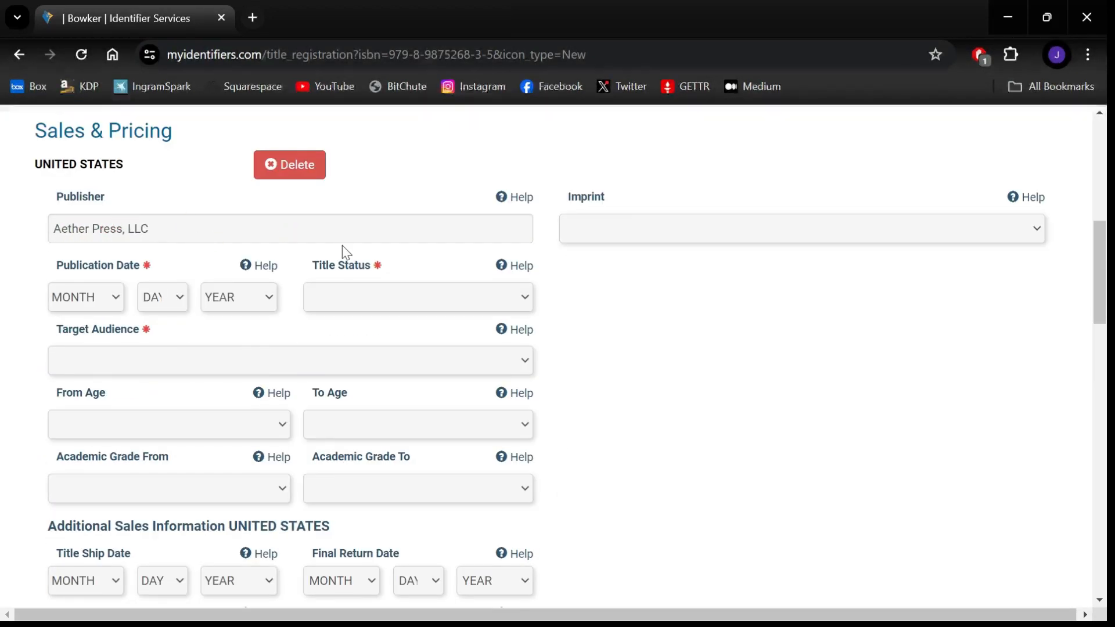
scroll(579, 278, down, 1)
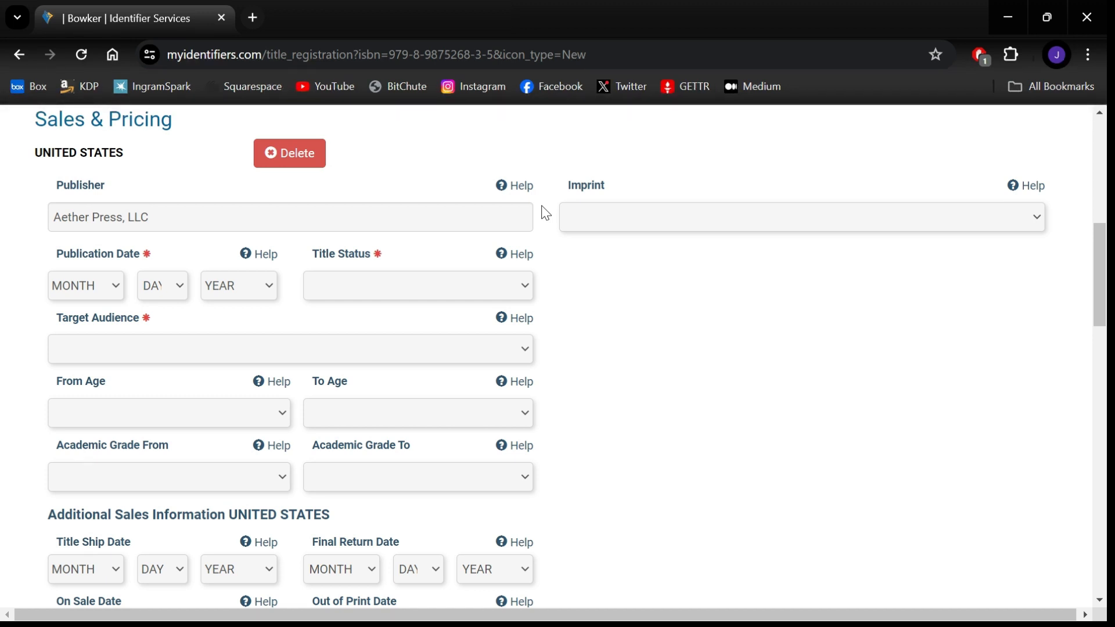
Examine the Title Status, Target Audience and From Age options for the United States market without selecting any.
click(403, 286)
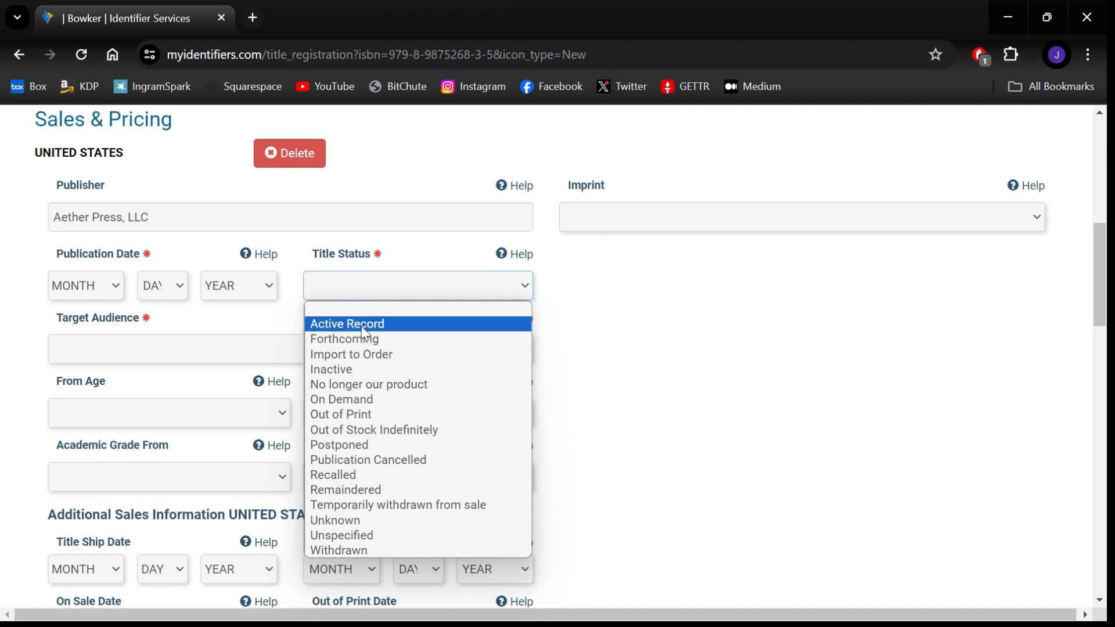
click(396, 292)
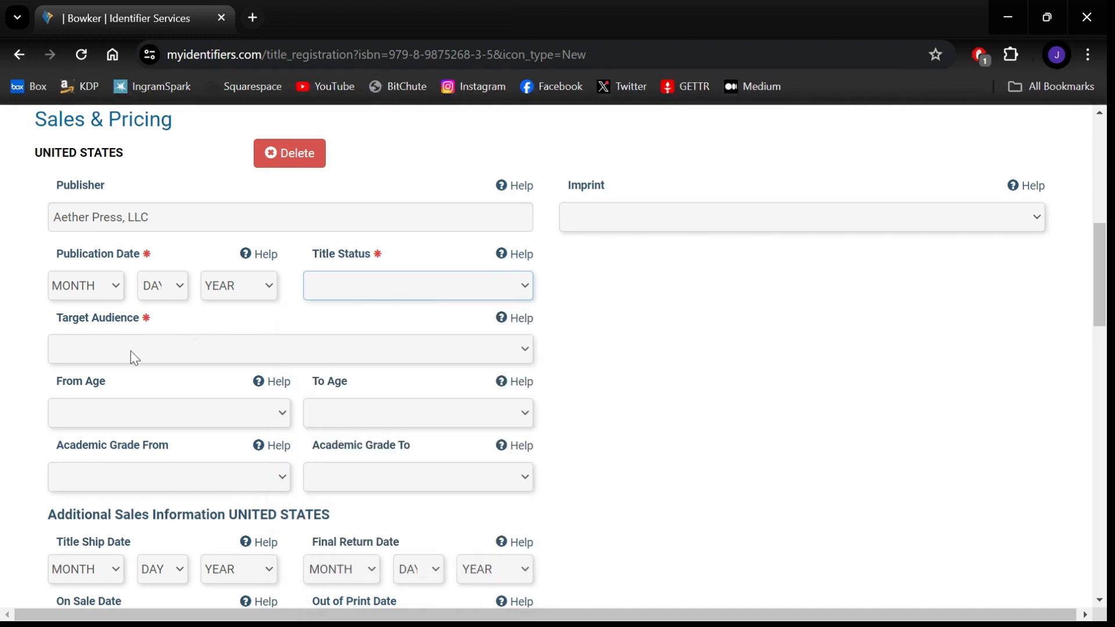
click(266, 348)
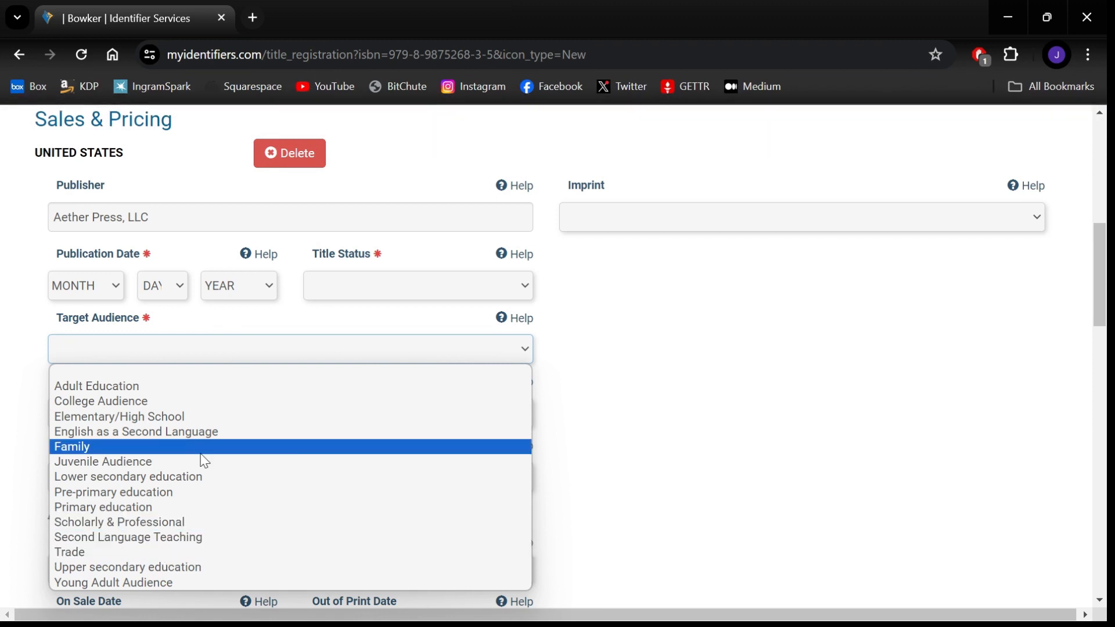
click(581, 407)
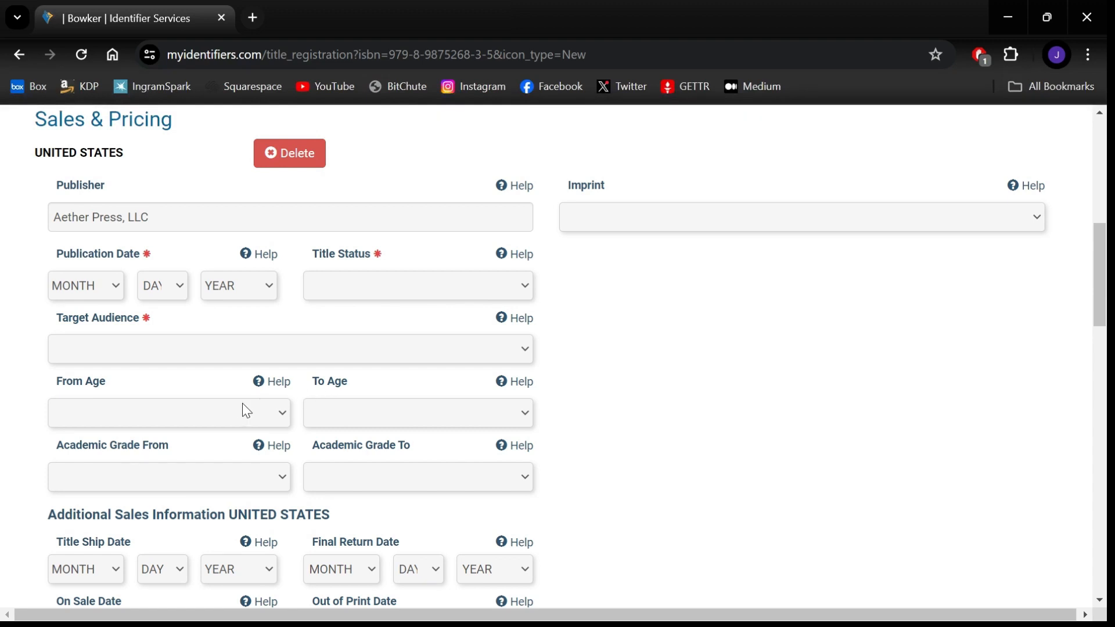
click(225, 408)
click(227, 409)
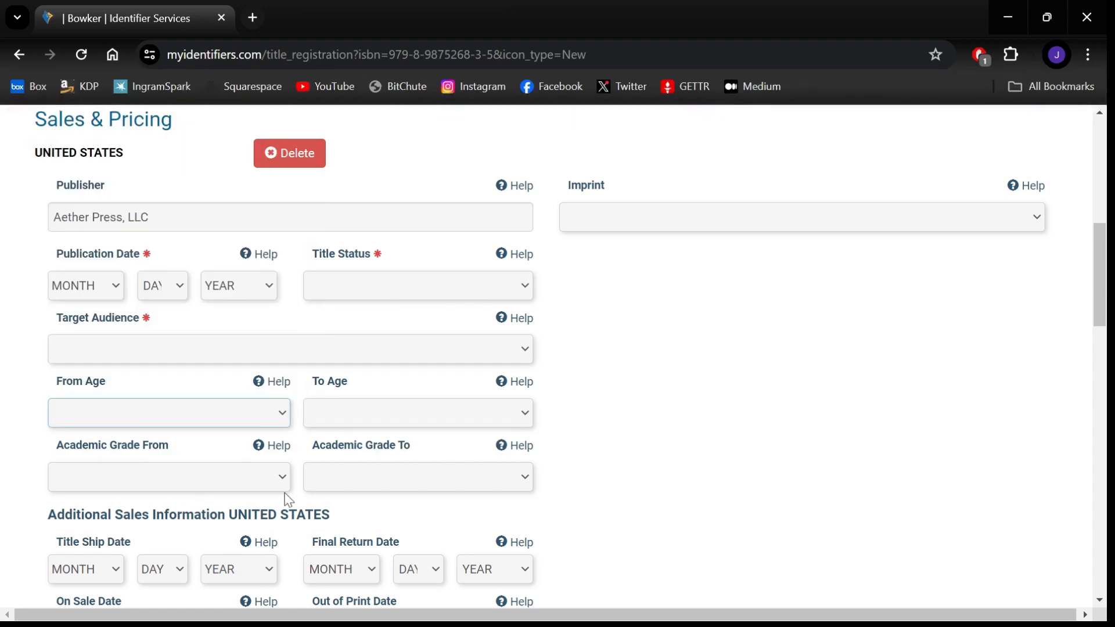
Review the United States additional sales dates, returnability and series title fields.
scroll(22, 427, down, 5)
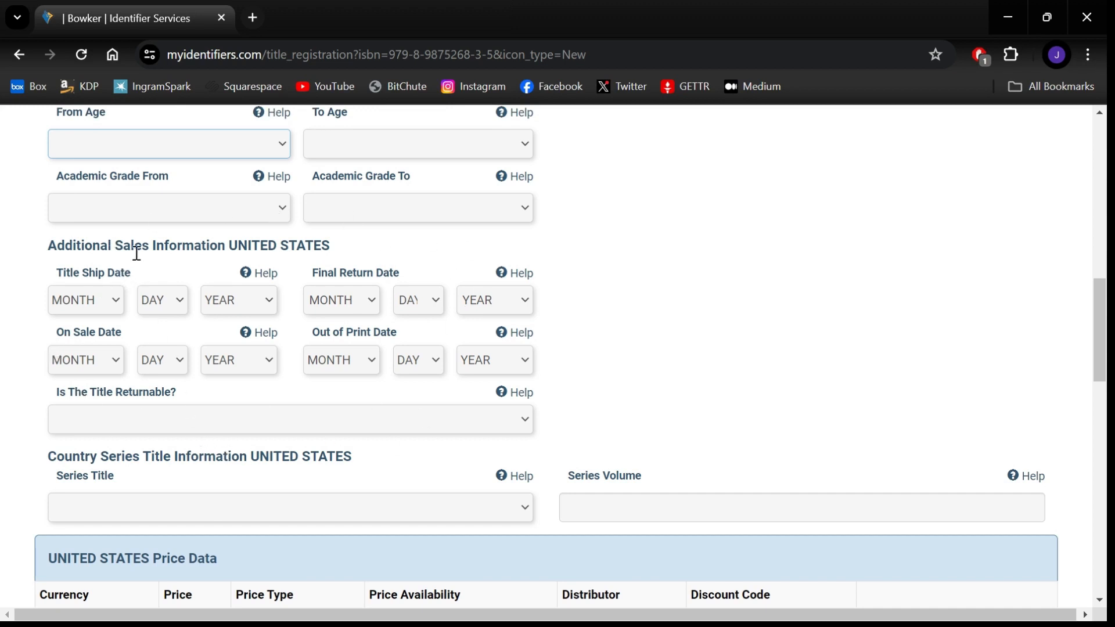
mouse_move(268, 275)
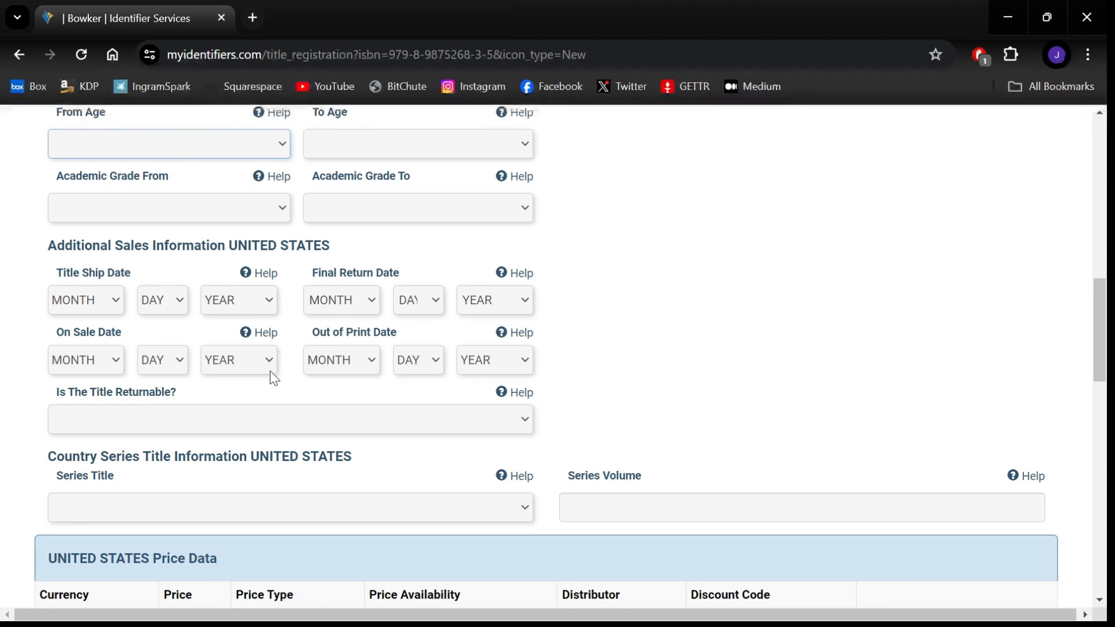
scroll(256, 383, down, 3)
scroll(200, 431, down, 3)
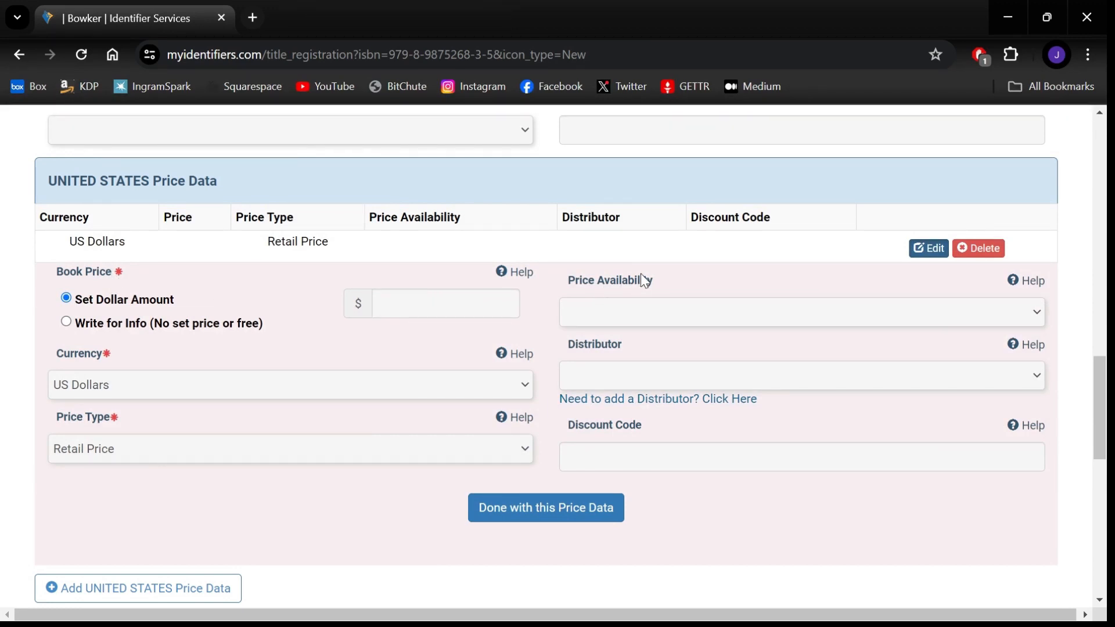
Examine the Price Availability, Currency, Distributor and Price Type options in the United States price data without changing them.
click(622, 315)
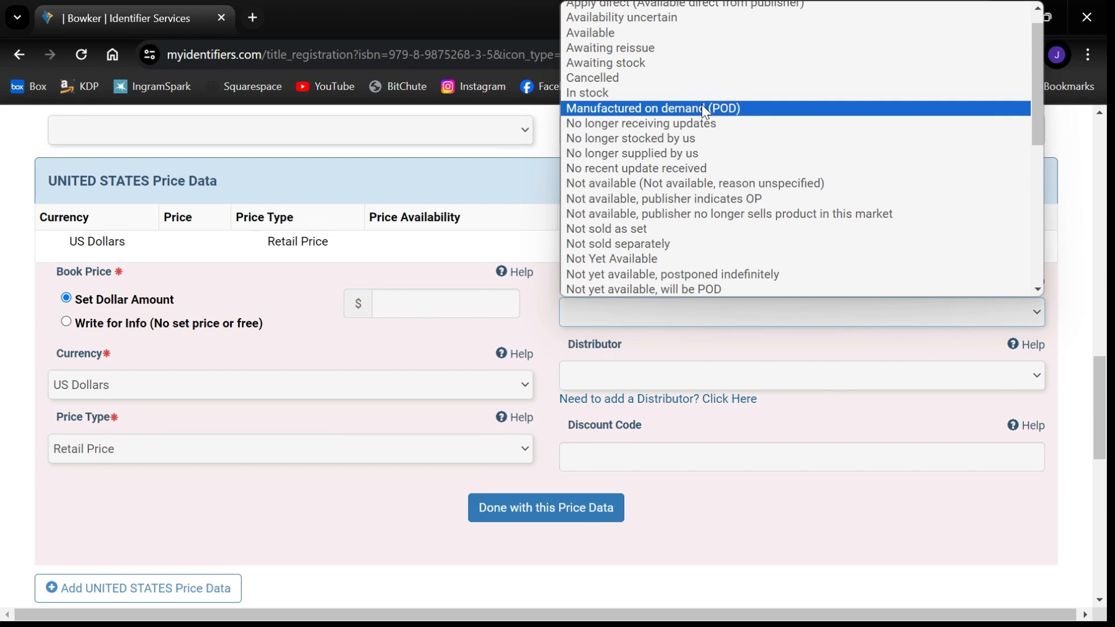
click(219, 373)
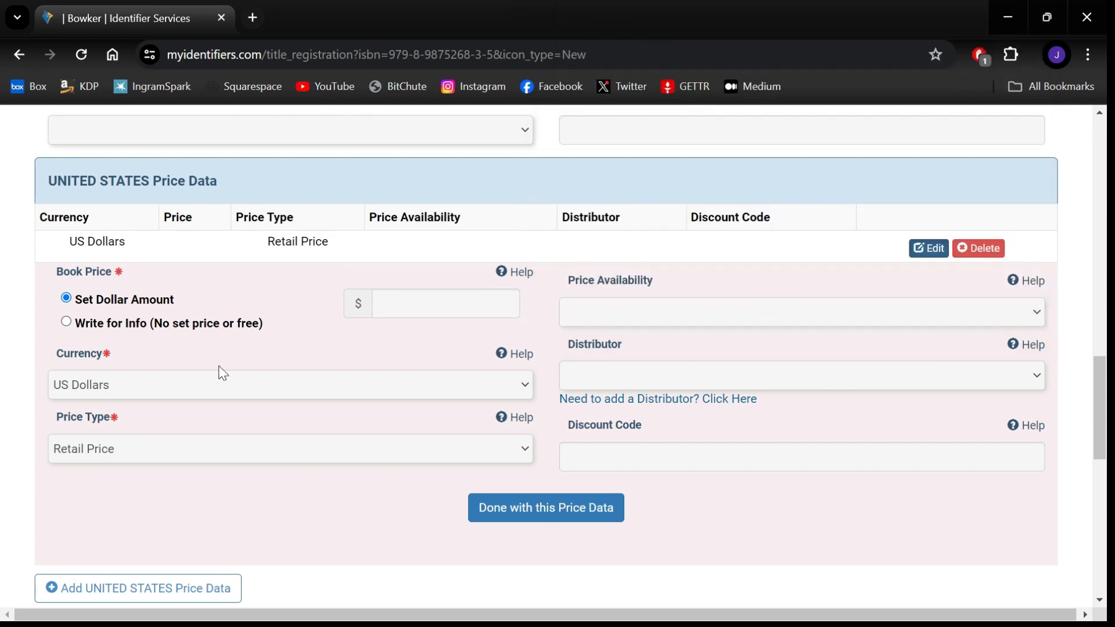
click(160, 386)
click(158, 386)
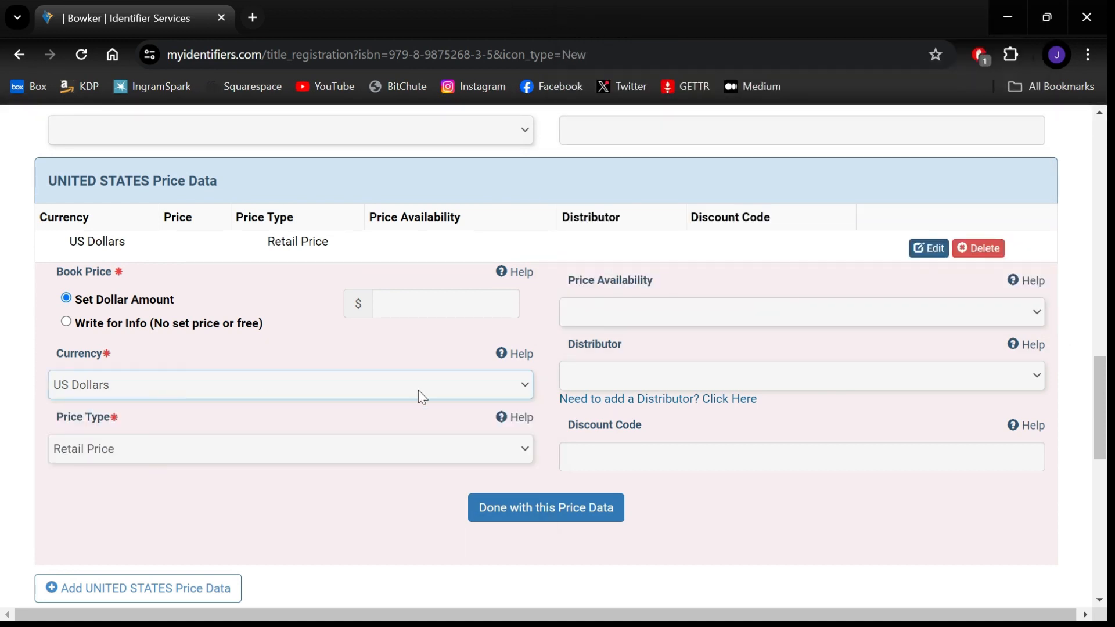
click(649, 385)
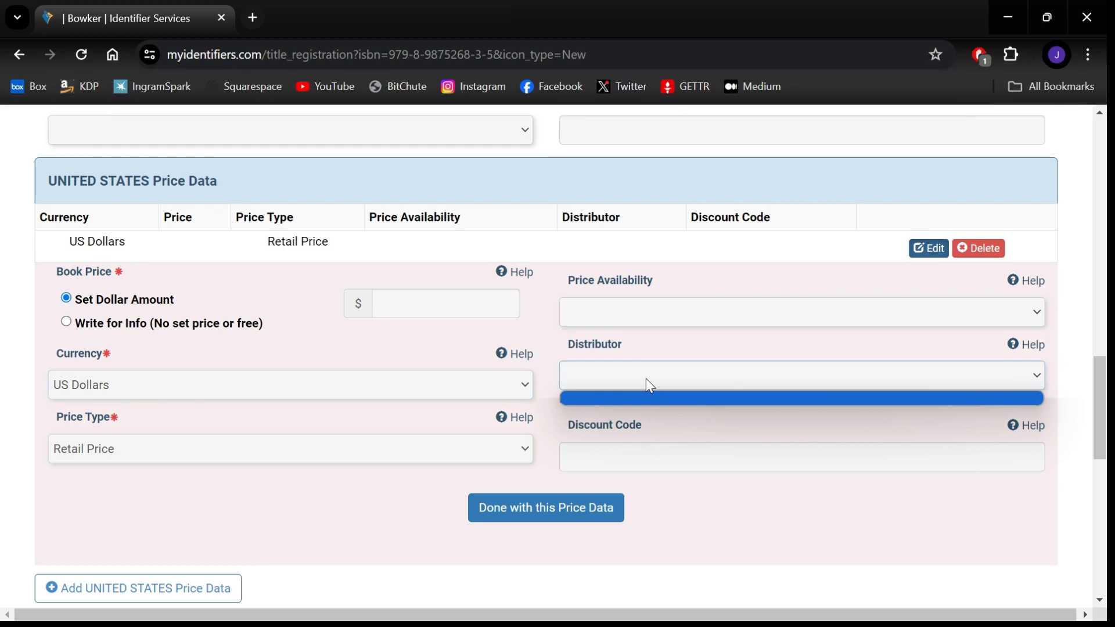
click(649, 384)
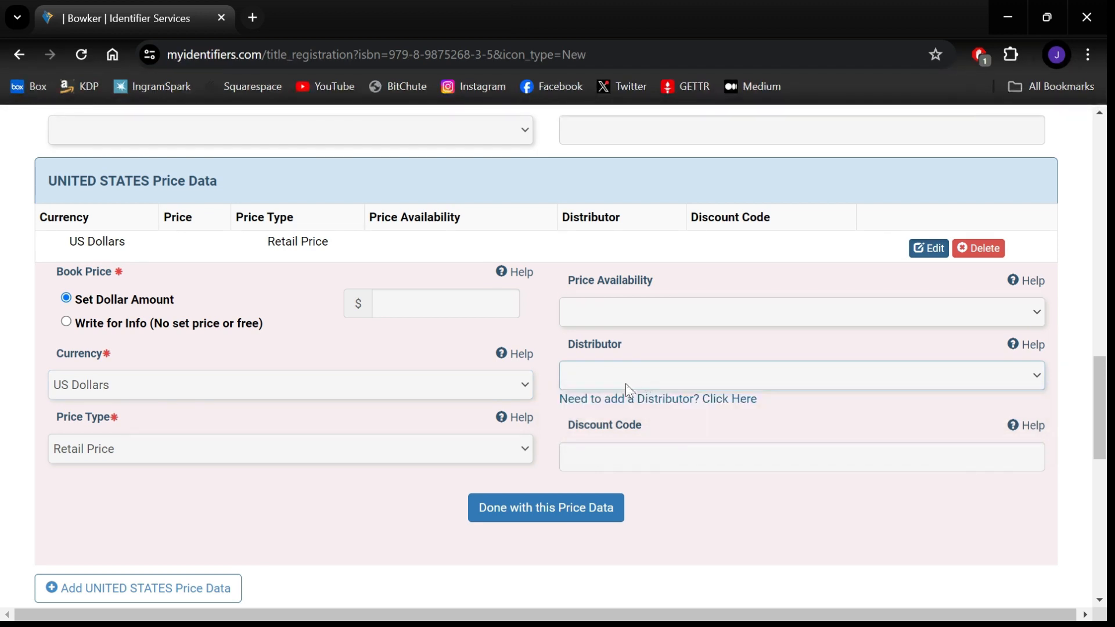
click(309, 457)
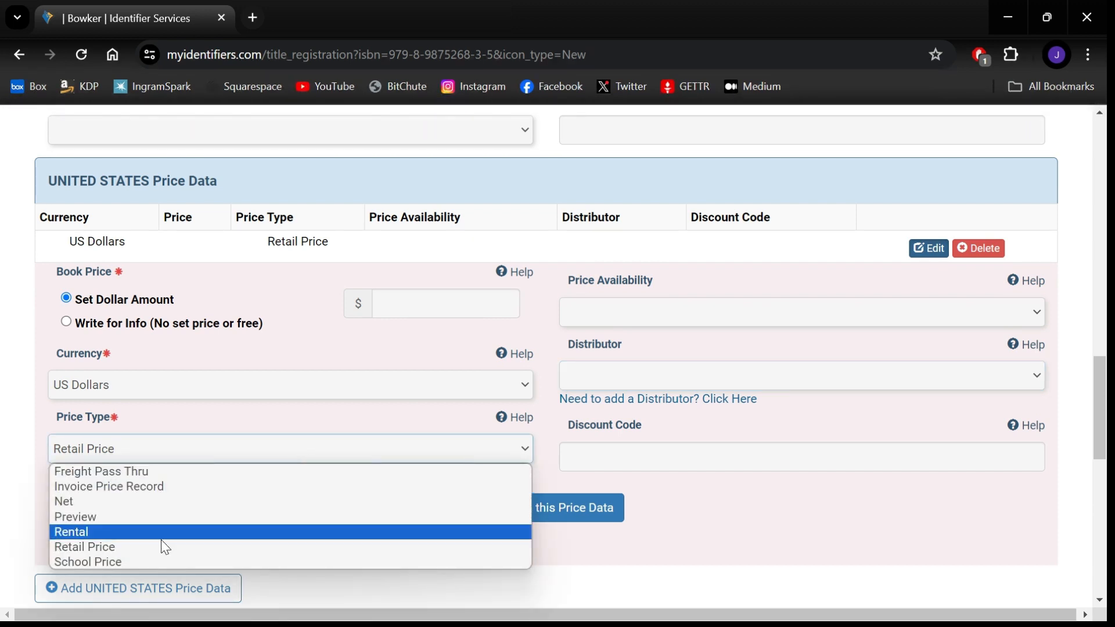
click(361, 444)
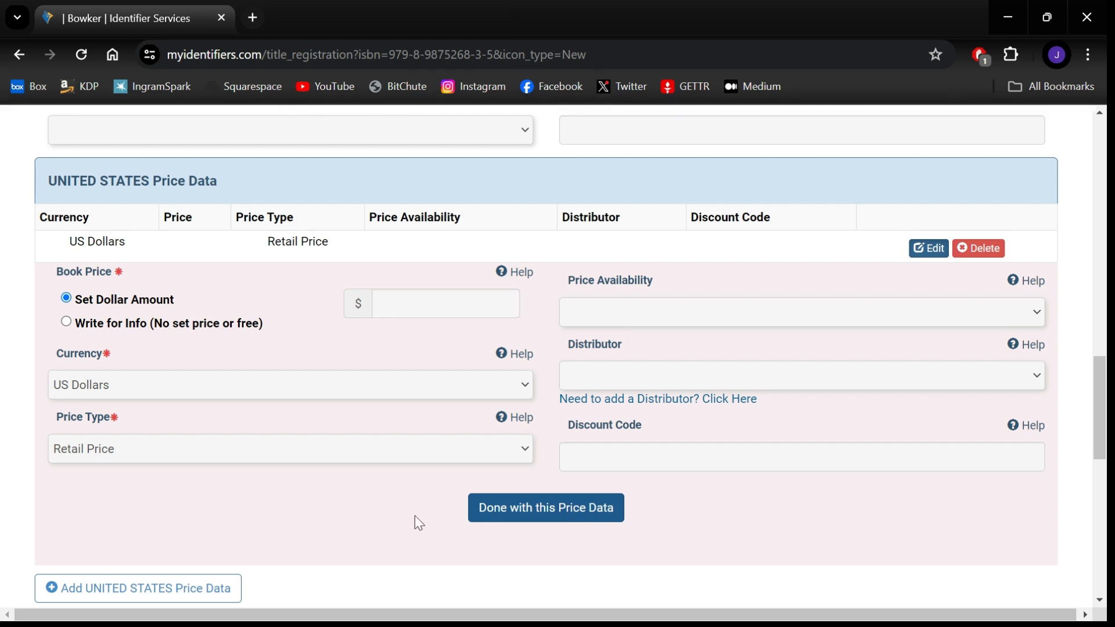
Review the United States Sales Rights section and the list of additional markets without adding one.
scroll(345, 514, down, 1)
scroll(345, 514, down, 4)
scroll(275, 466, down, 1)
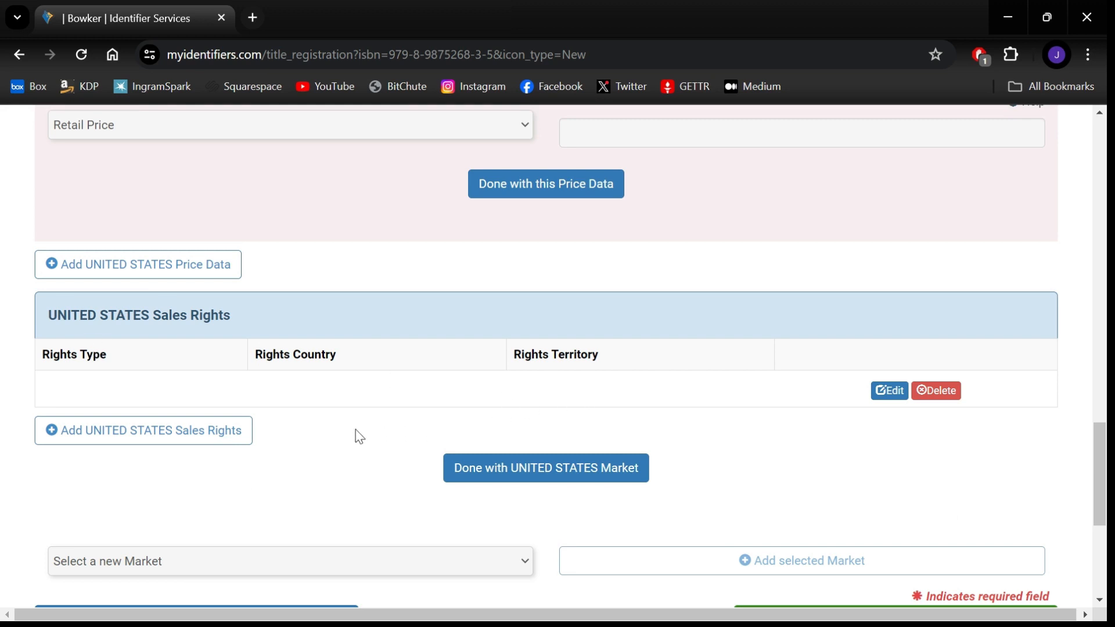
scroll(357, 436, down, 3)
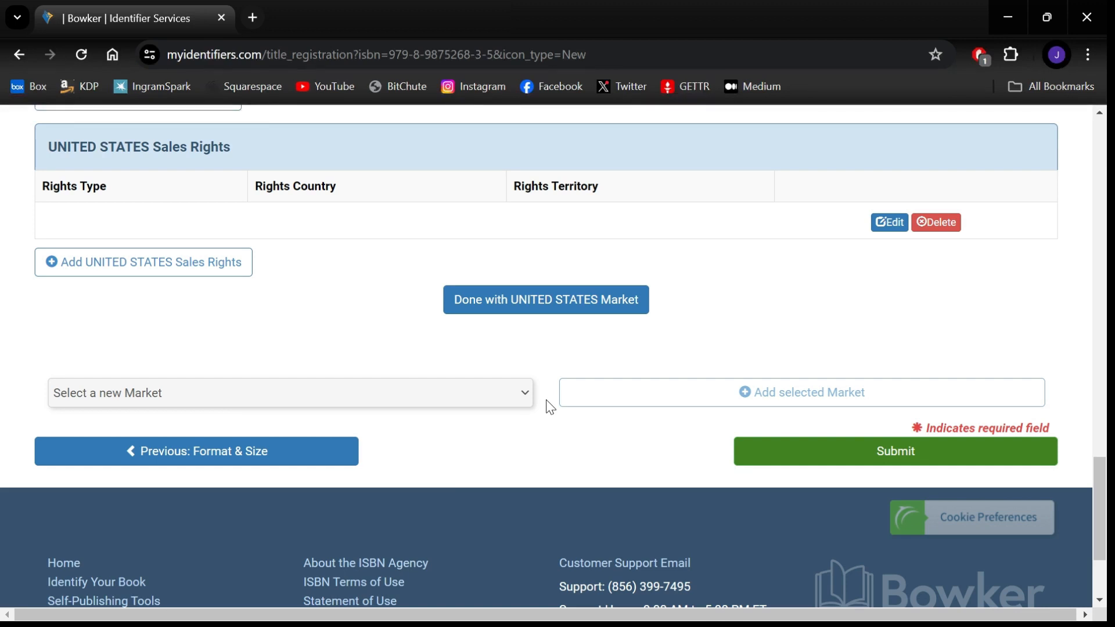
click(419, 391)
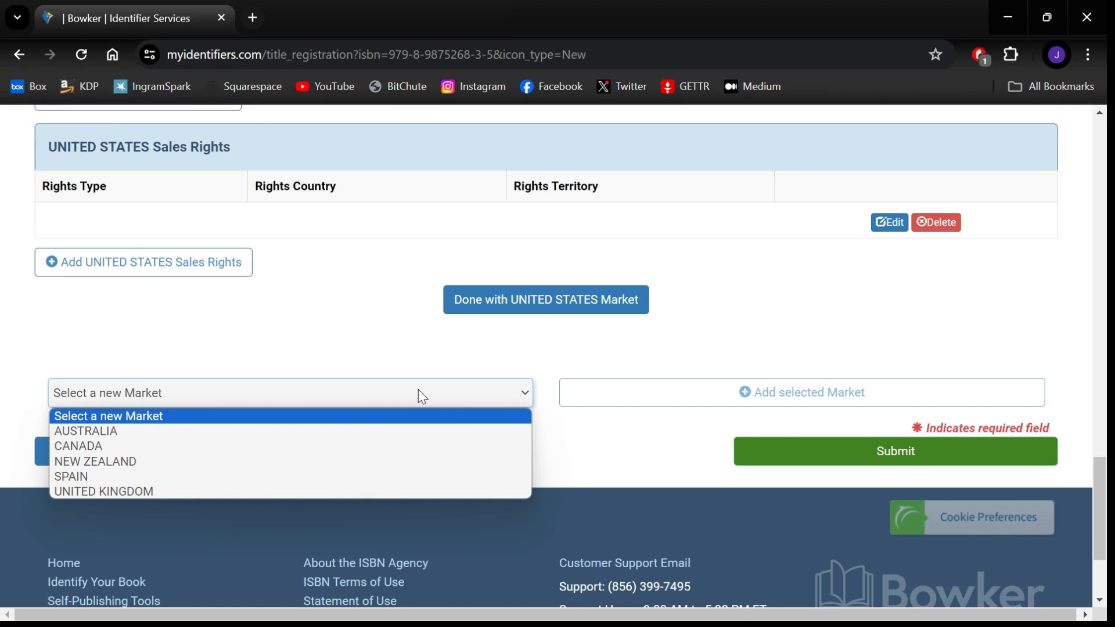
click(569, 364)
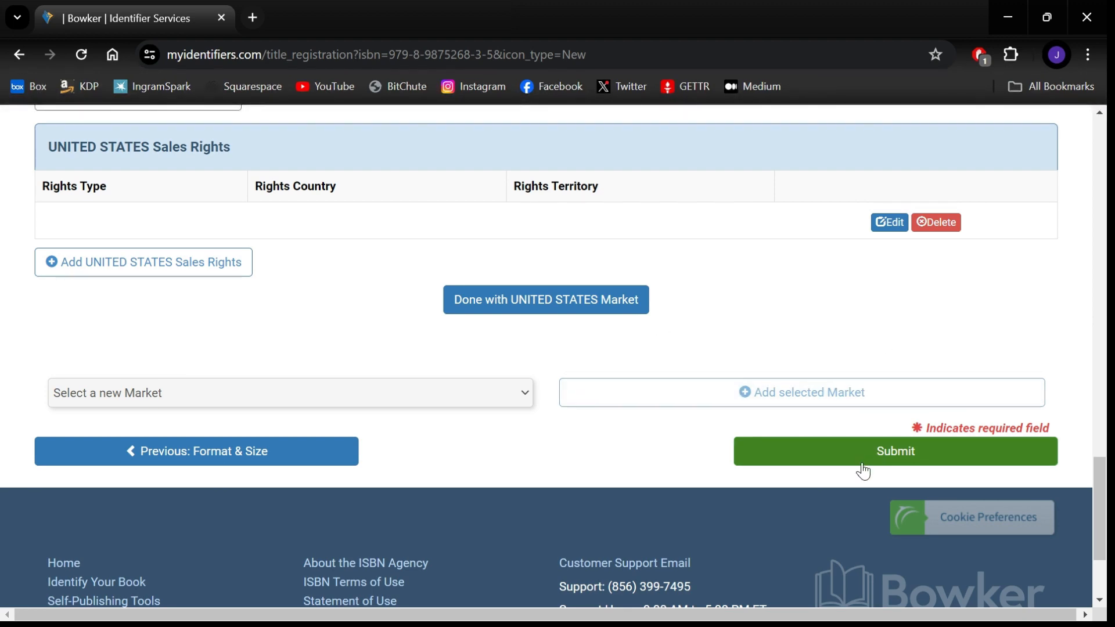
Leave the title form without saving, return to My Identifiers, and review the list of assigned and unassigned ISBNs.
scroll(568, 451, up, 1)
scroll(568, 452, up, 20)
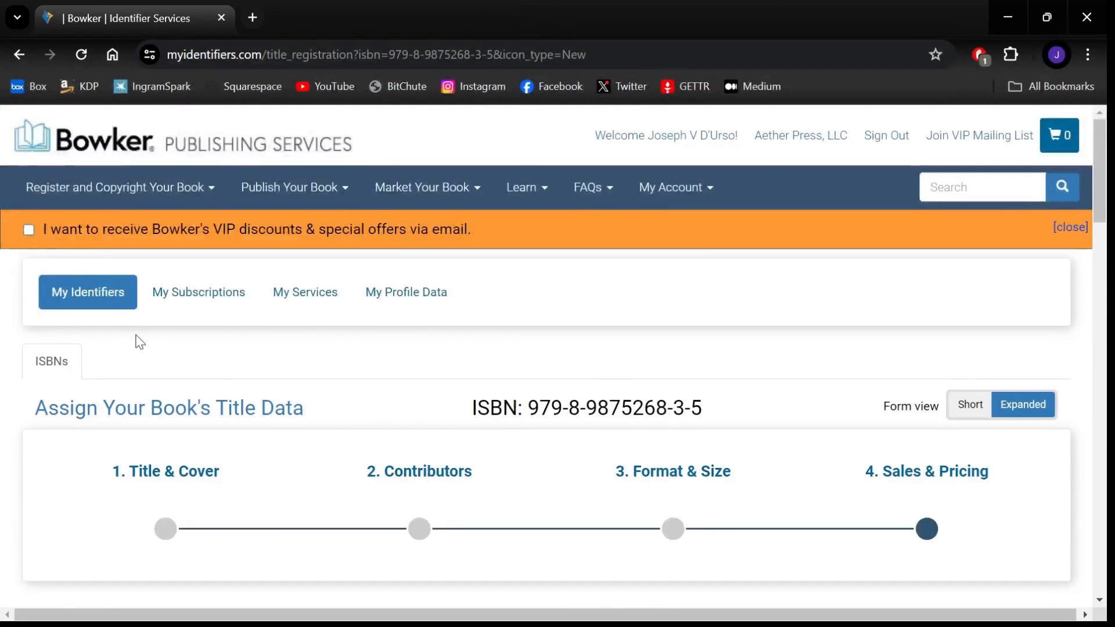
click(92, 298)
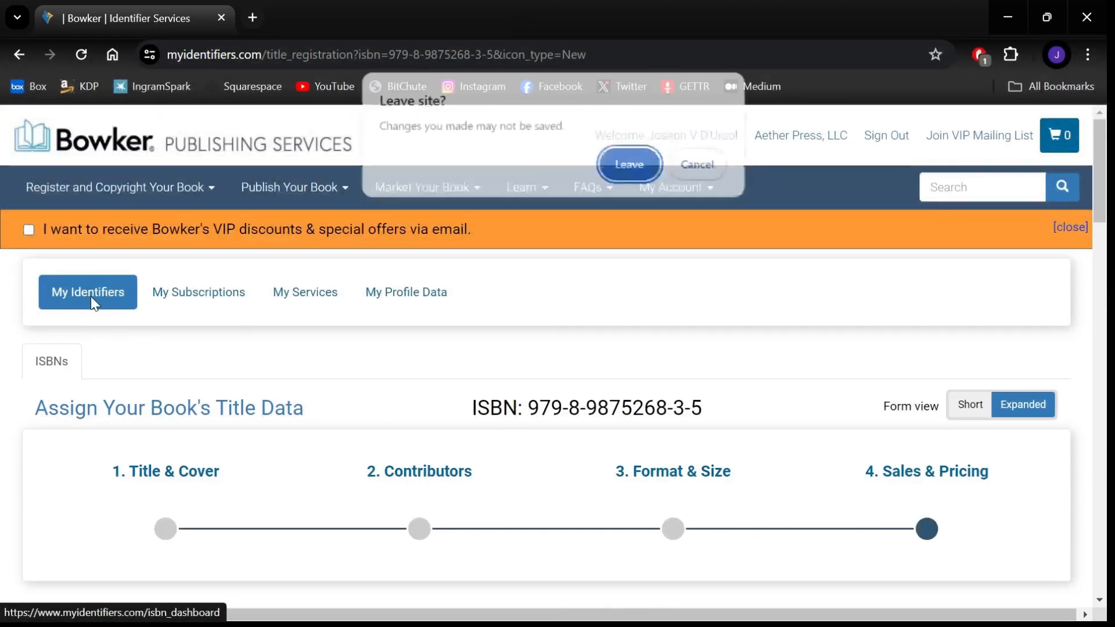
click(625, 172)
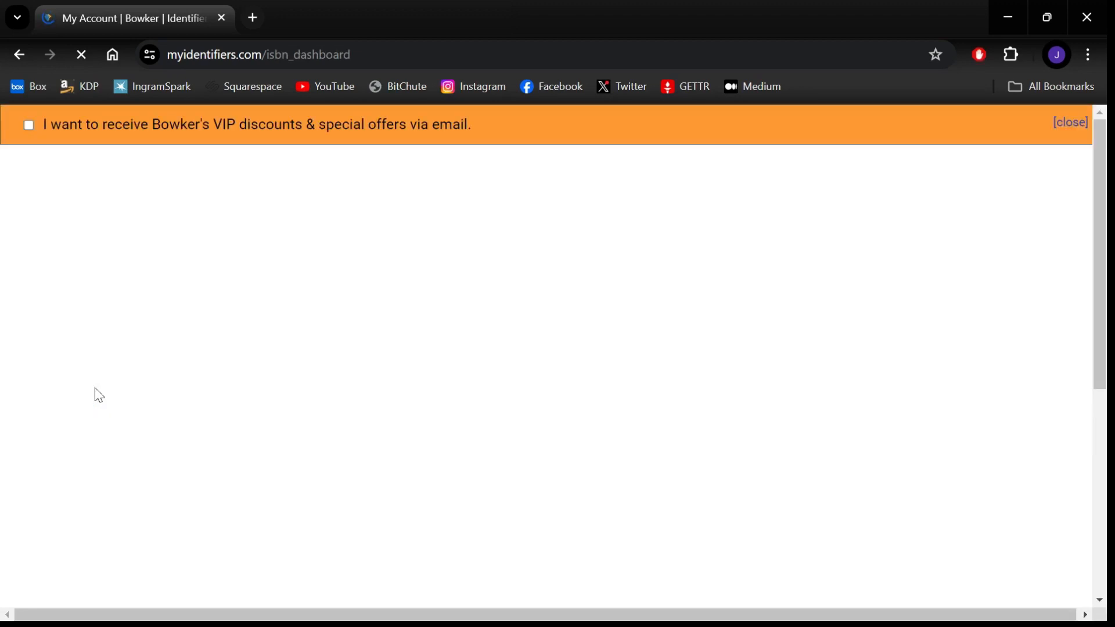
scroll(96, 388, down, 3)
scroll(95, 390, down, 3)
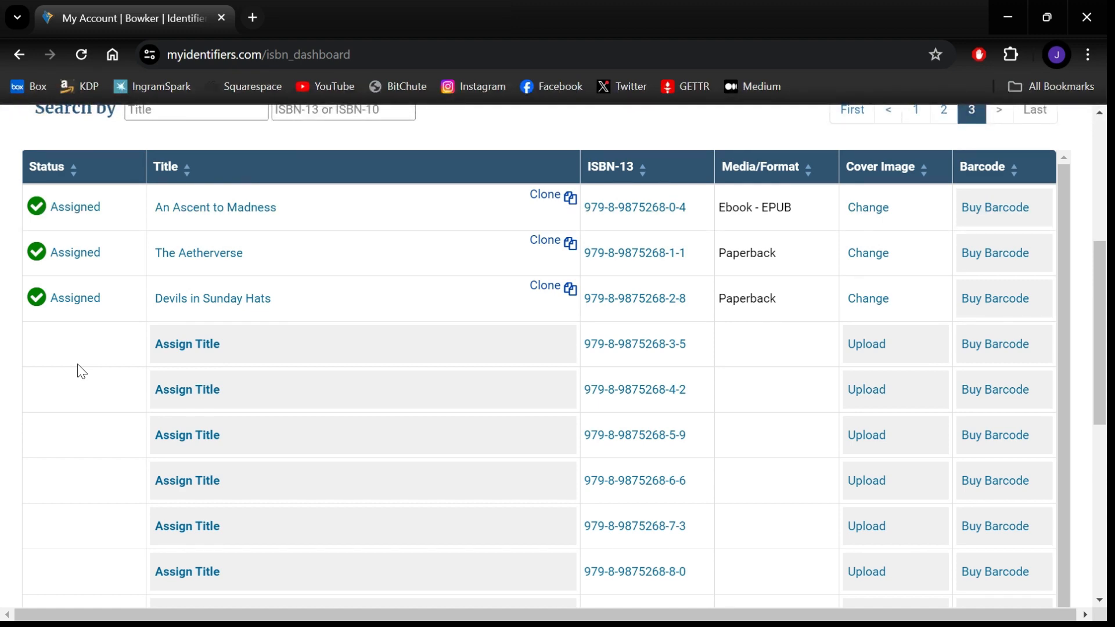
scroll(81, 372, up, 6)
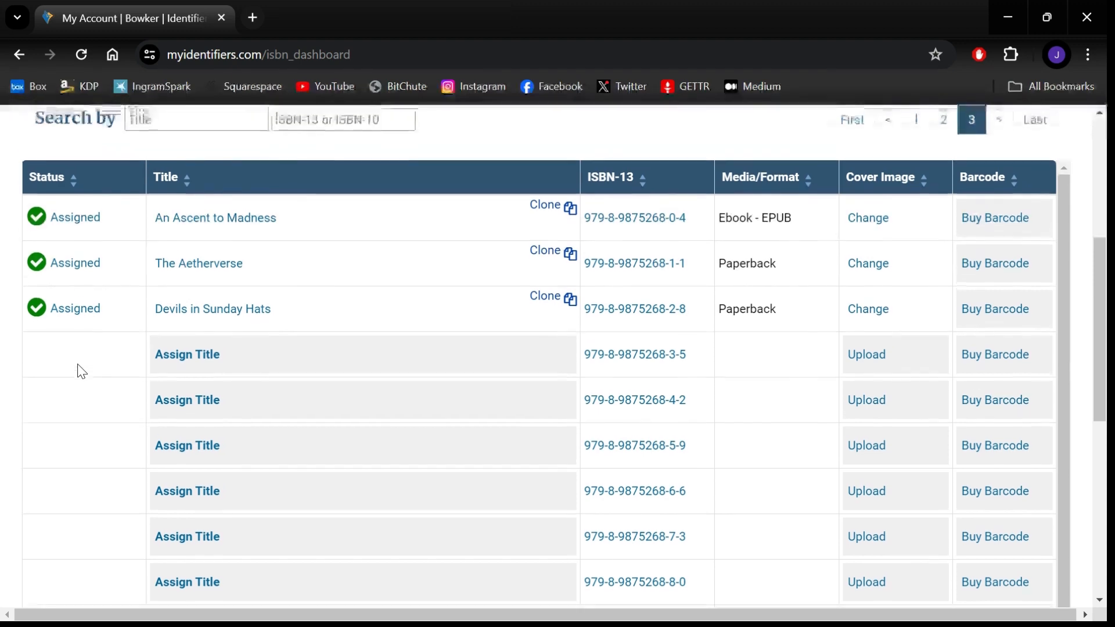